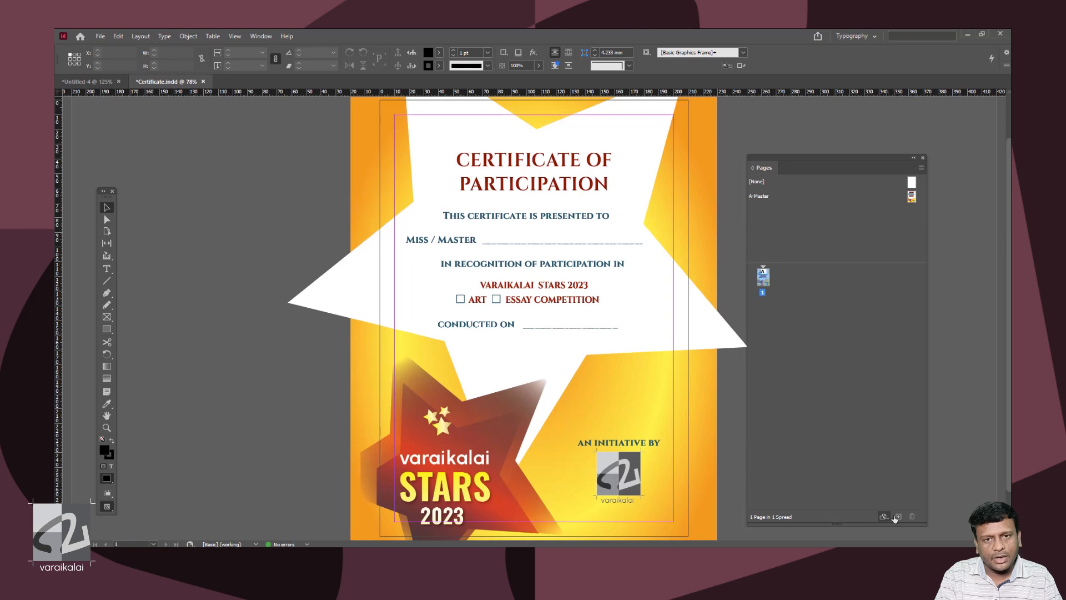
Add four more pages to the certificate document and look over the second page
click(898, 517)
click(898, 517)
click(899, 517)
click(899, 517)
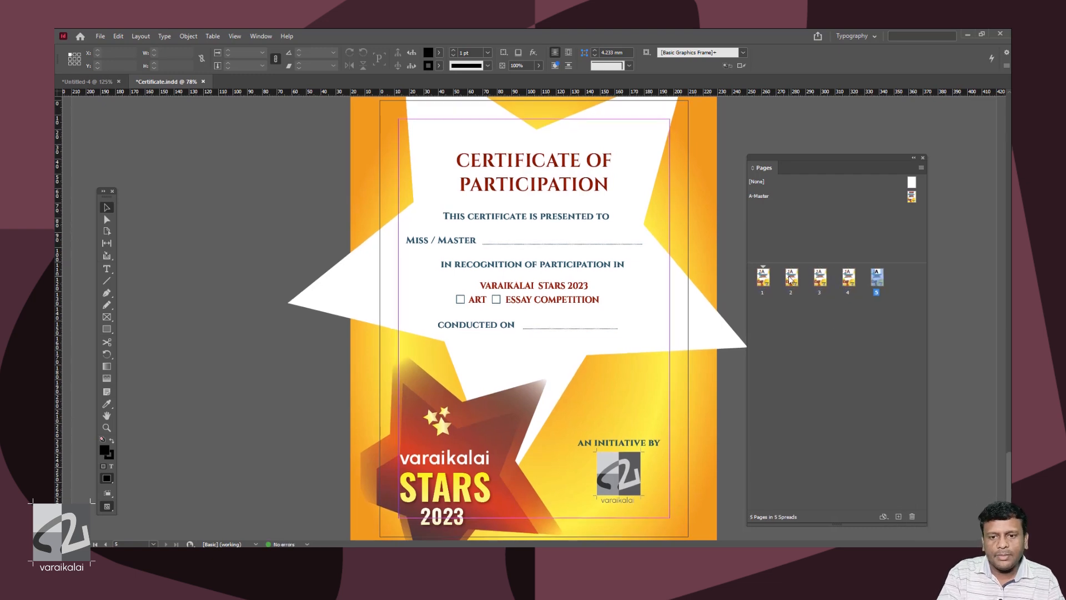
click(792, 277)
scroll(587, 333, down, 1)
scroll(587, 333, up, 1)
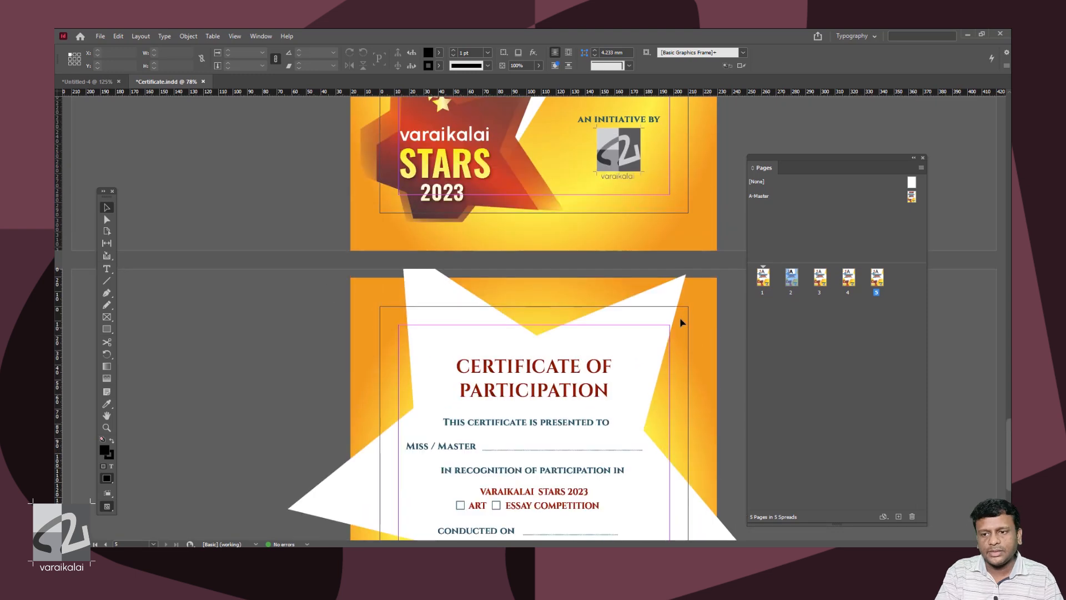
On A-Master, lock the three existing layers and add a new layer above them as the active one
key(ctrl+1)
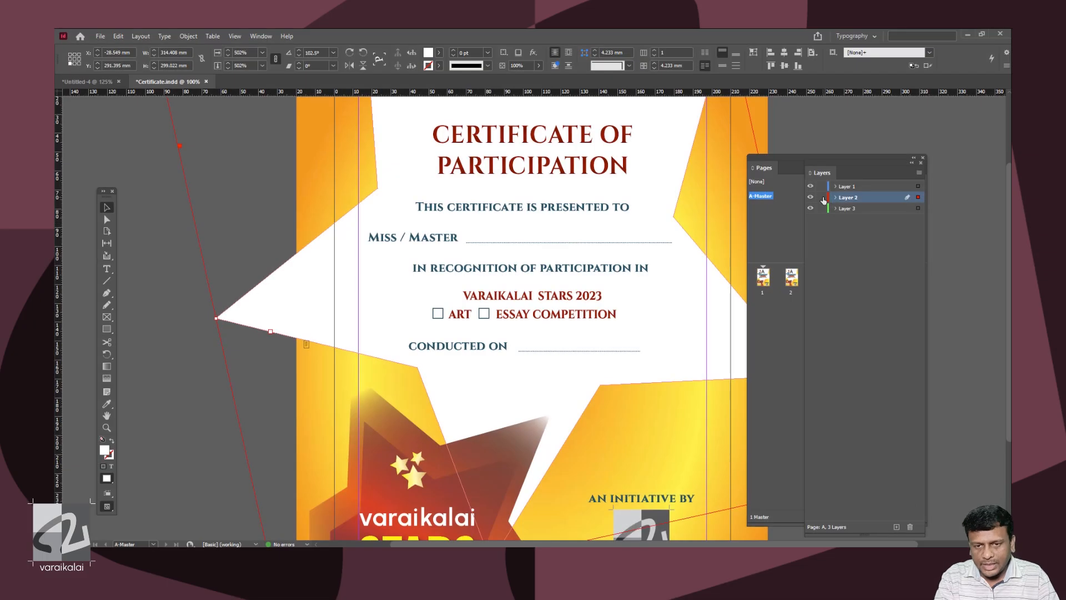
click(822, 197)
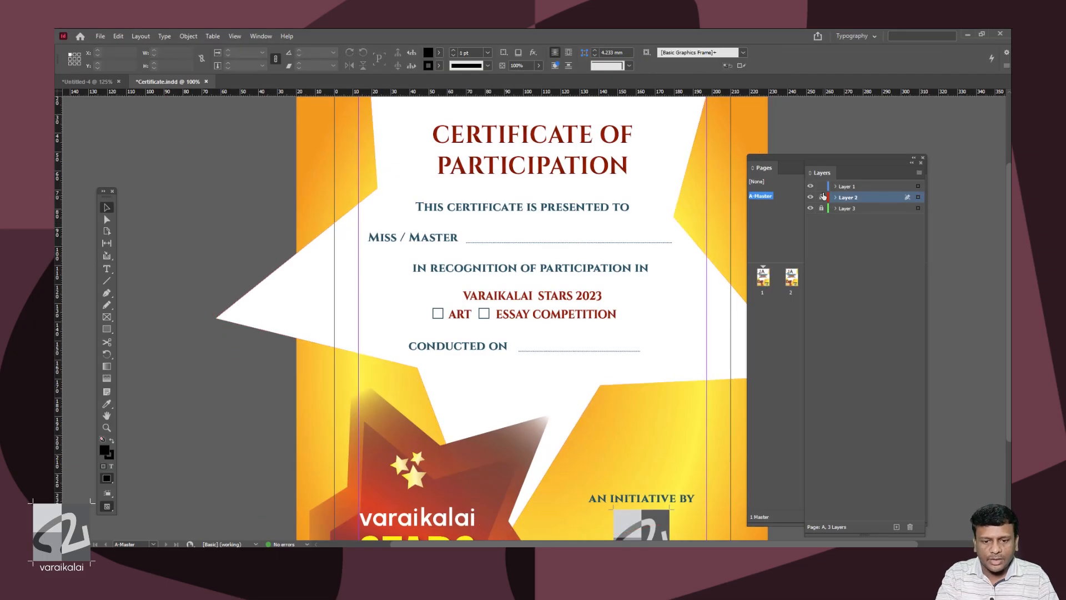
click(822, 186)
click(848, 186)
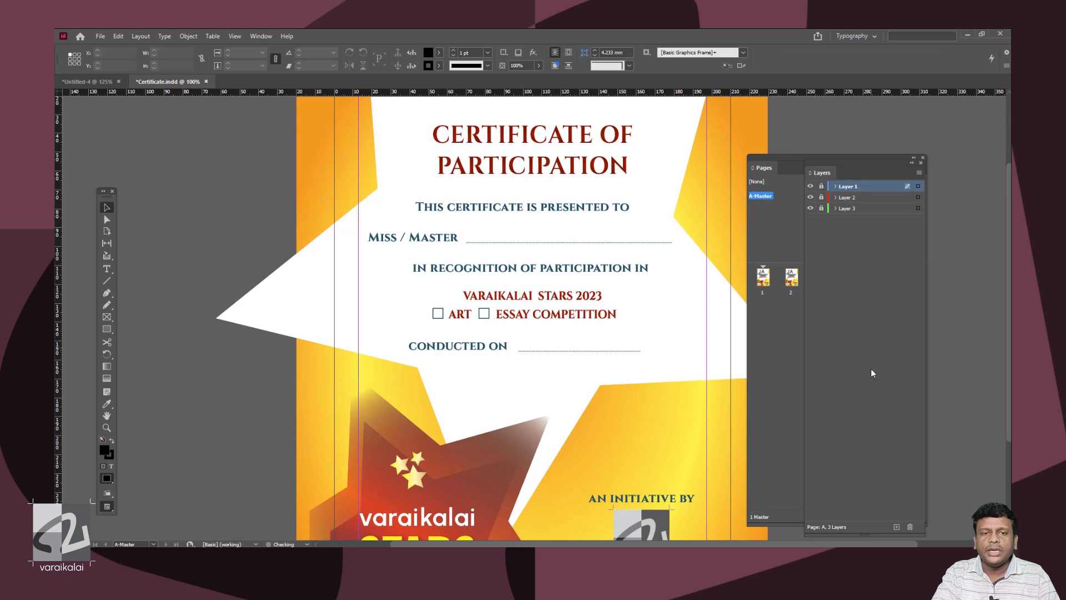
click(897, 526)
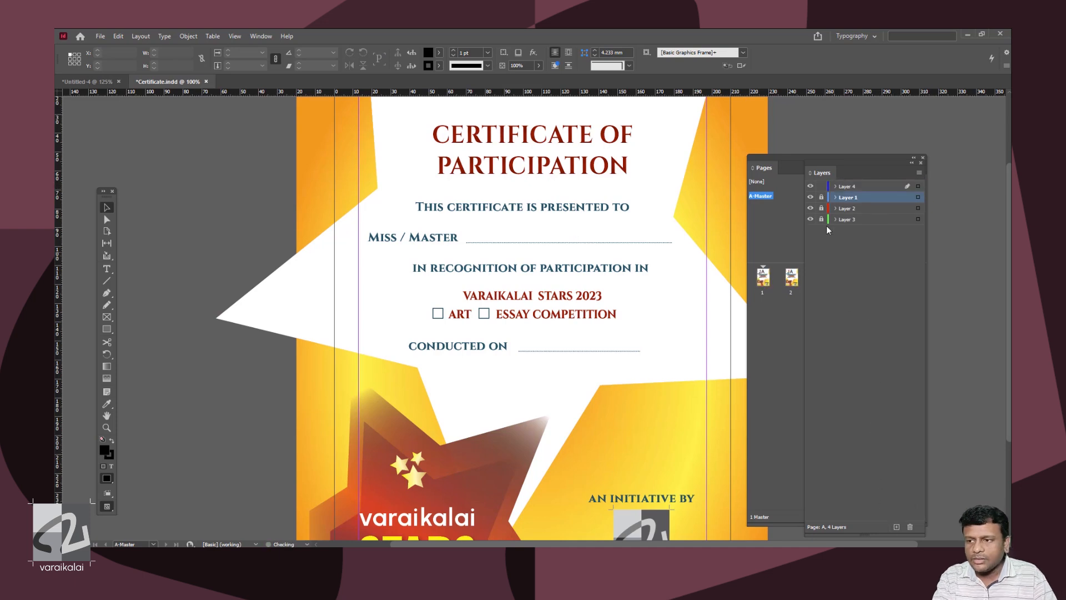
click(853, 192)
Create a text frame about 97 mm wide above the Miss / Master line containing the text "Name Name"
click(107, 269)
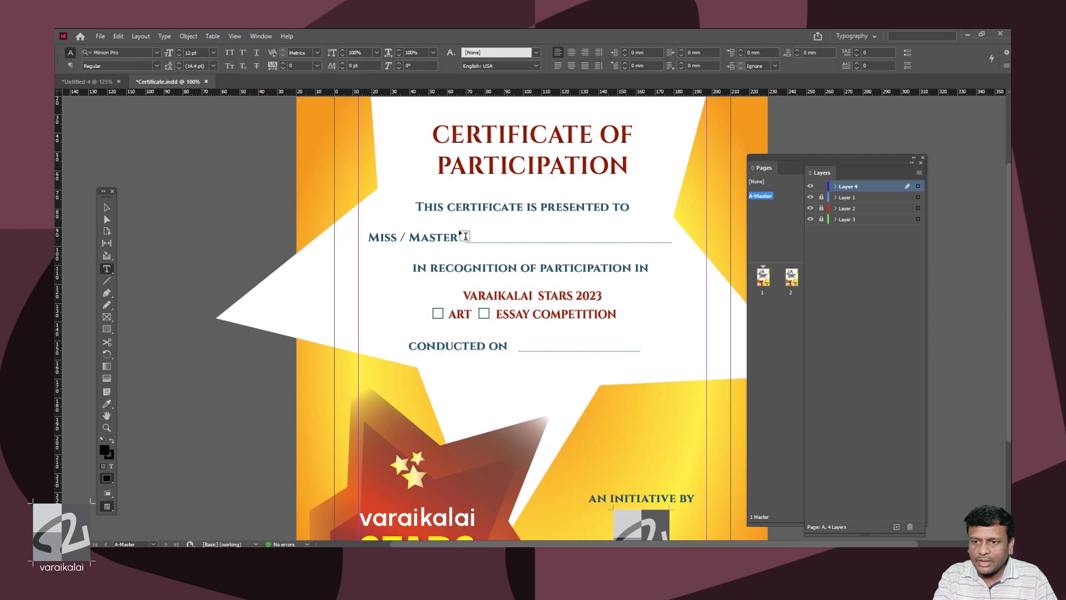
drag(472, 224, 649, 239)
text(N)
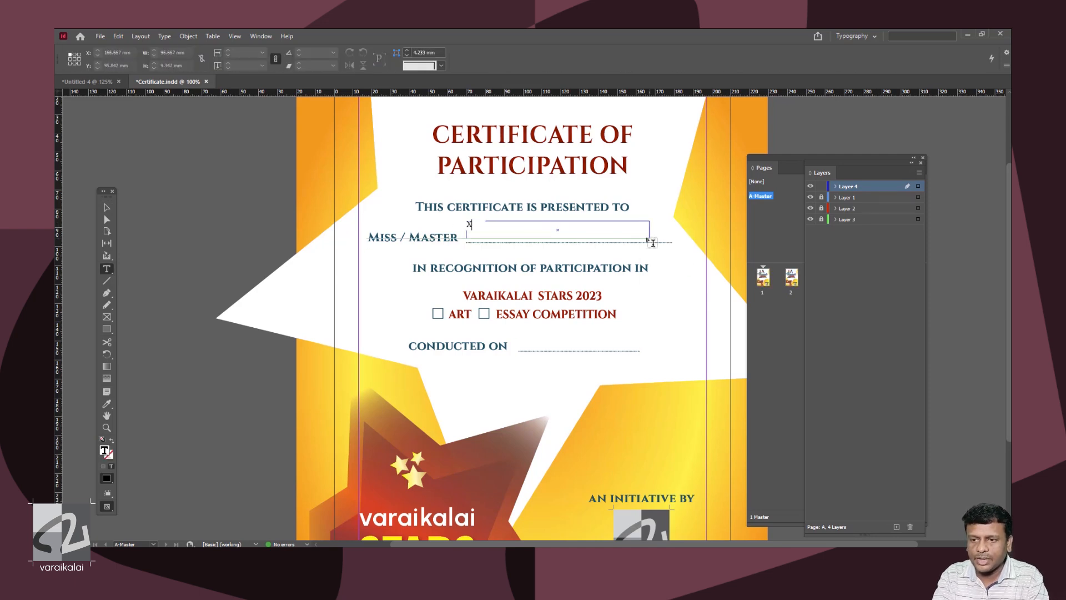
text(ame Name)
Enlarge all of the name placeholder text to 22 pt
key(ctrl+a)
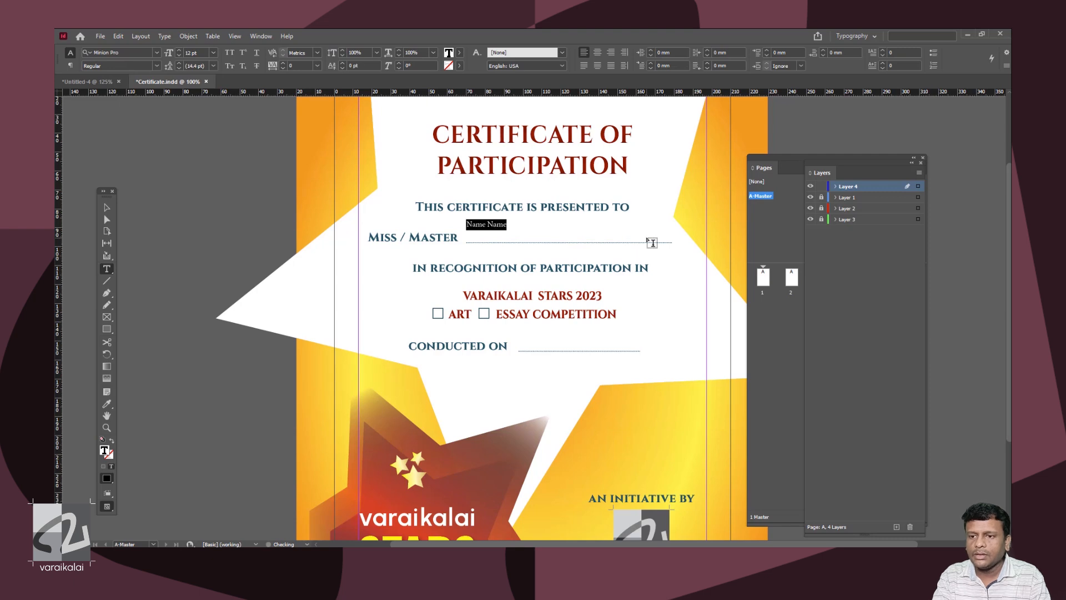
key(ctrl+shift+period)
key(ctrl+shift+period)
key(ctrl+shift+period)
key(ctrl+shift+period)
key(ctrl+shift+period)
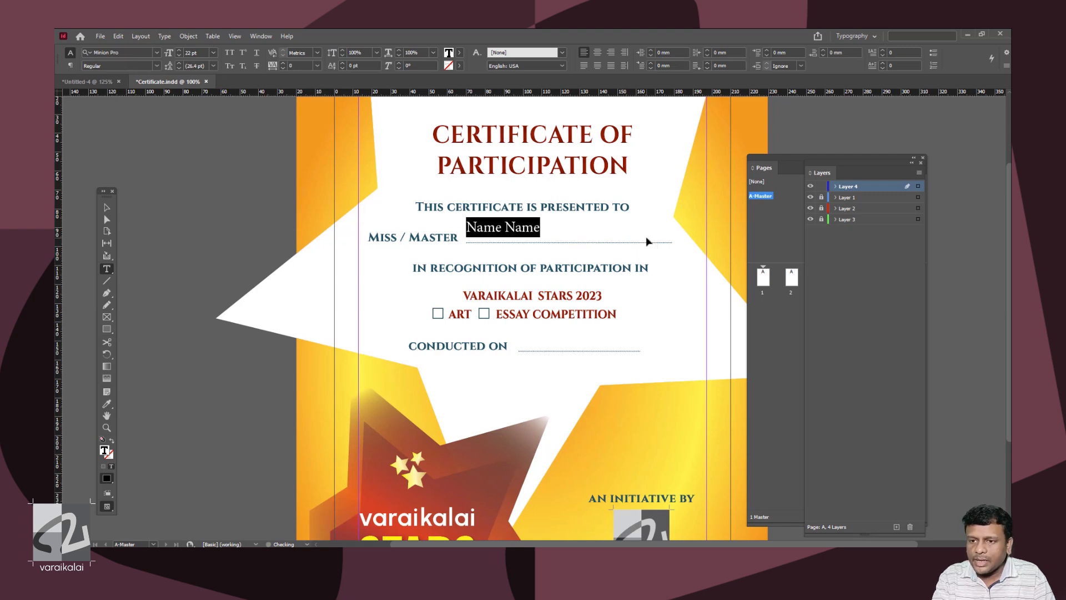
Move the name placeholder frame down onto the Miss / Master line and centre its text
click(107, 207)
click(522, 234)
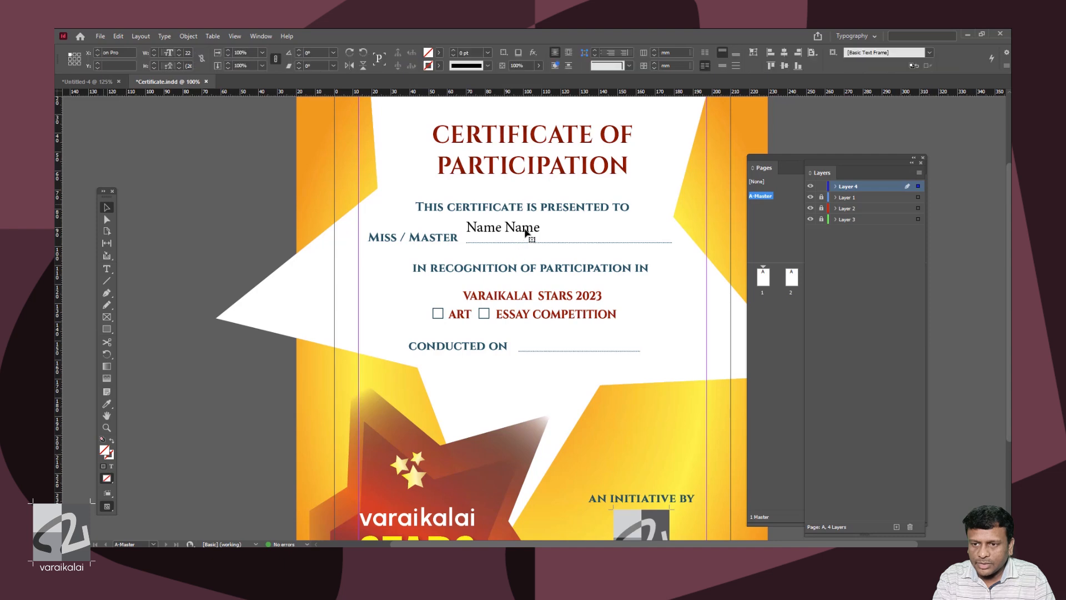
mouse_move(522, 234)
mouse_down()
mouse_move(525, 225)
mouse_move(527, 238)
mouse_up()
key(ctrl+shift+c)
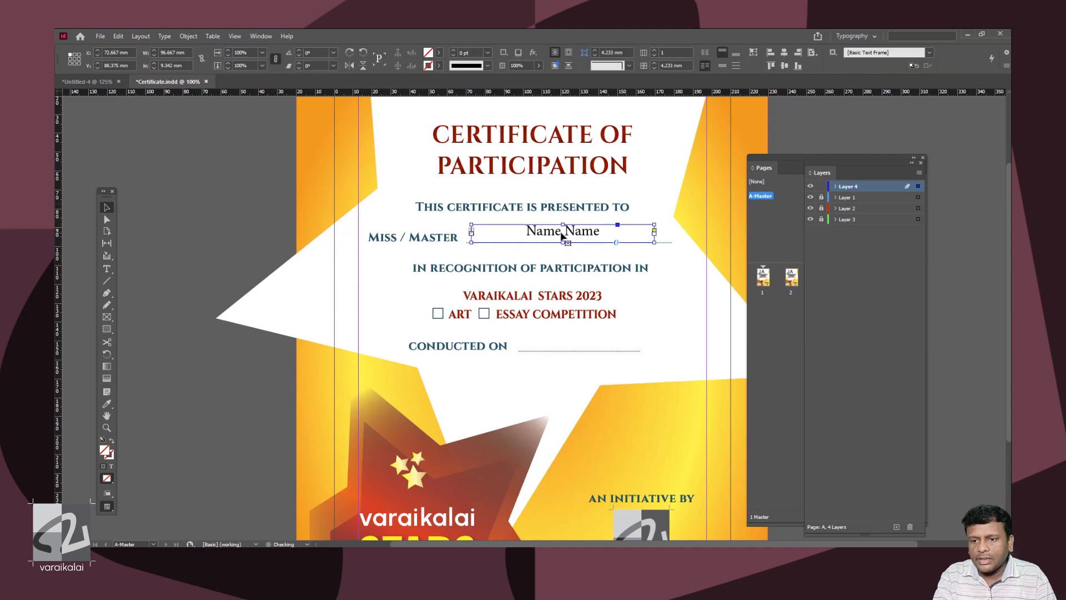
Duplicate the name placeholder onto the Conducted On line and replace its text with "Date"
drag(586, 238, 599, 339)
double_click(599, 334)
key(ctrl+a)
text(Date)
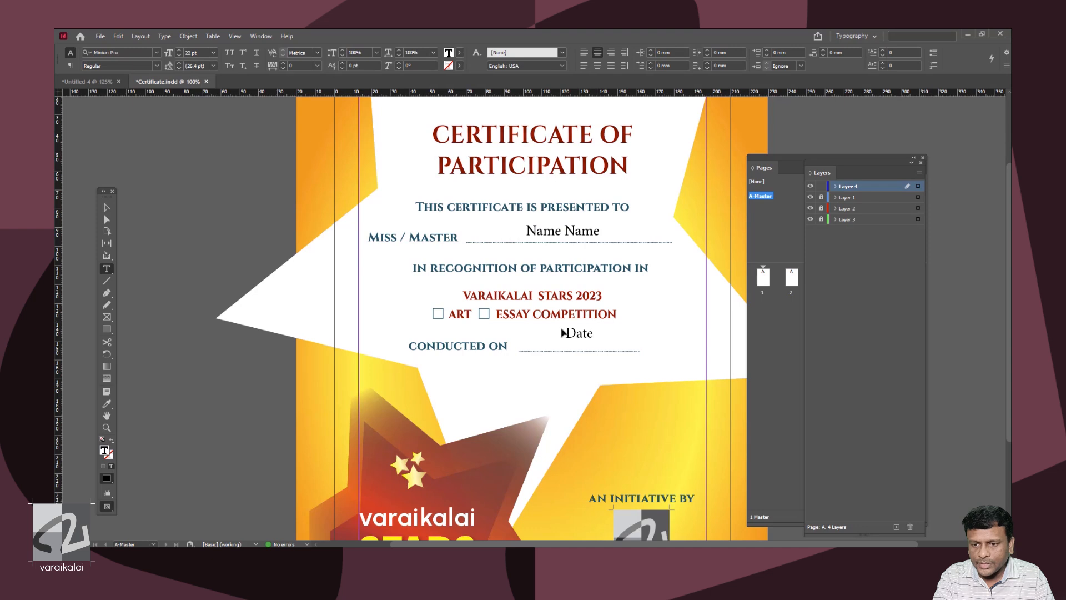
key(Escape)
drag(582, 339, 582, 345)
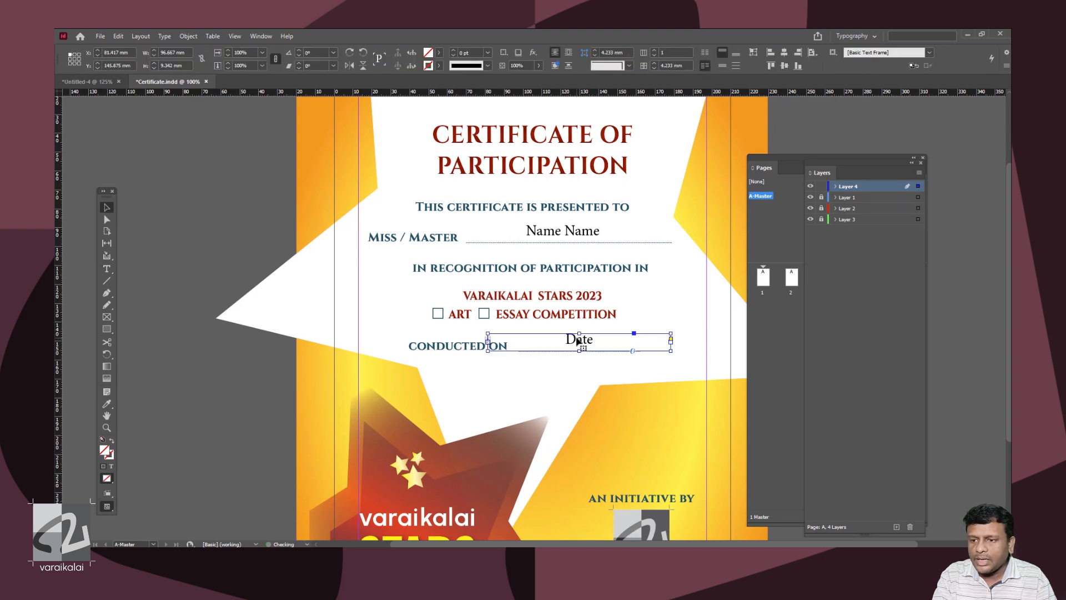
Draw a solid black check mark about 9 mm wide over the ART checkbox with the Pen tool
key(ctrl+equal)
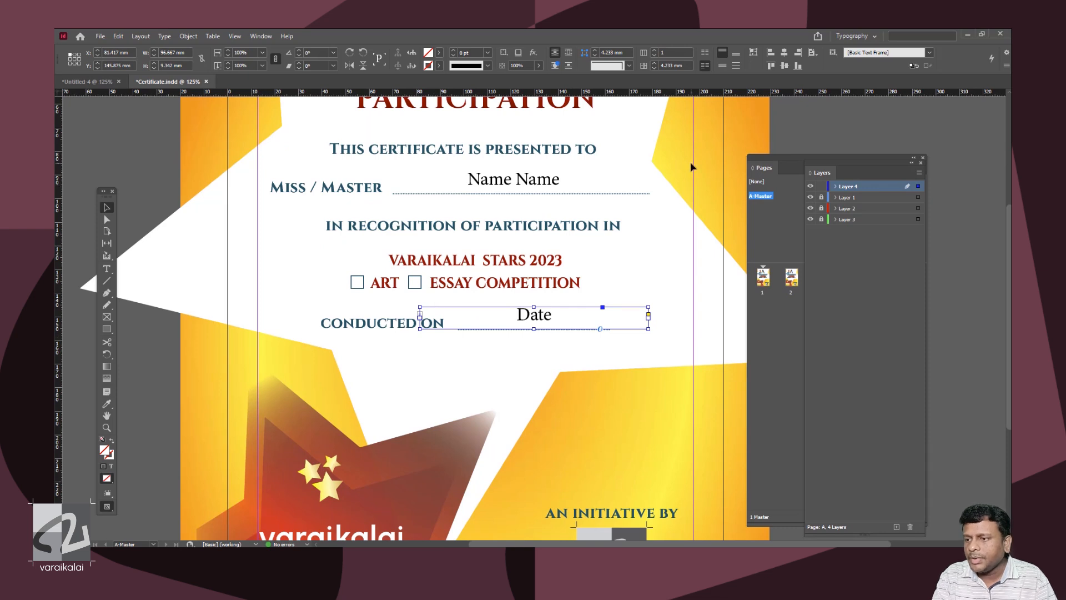
key(ctrl+equal)
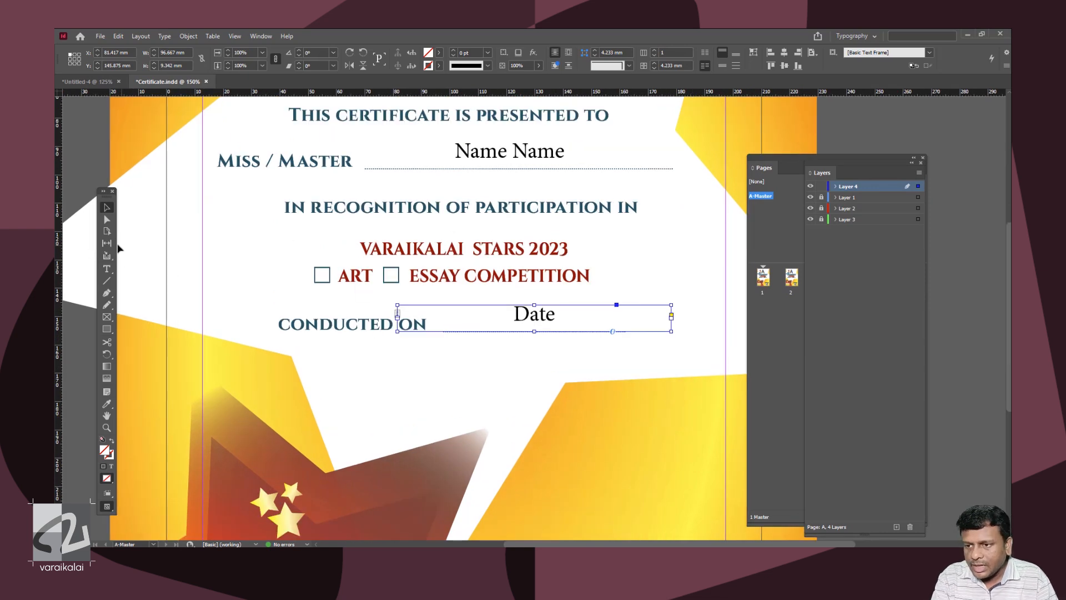
click(108, 295)
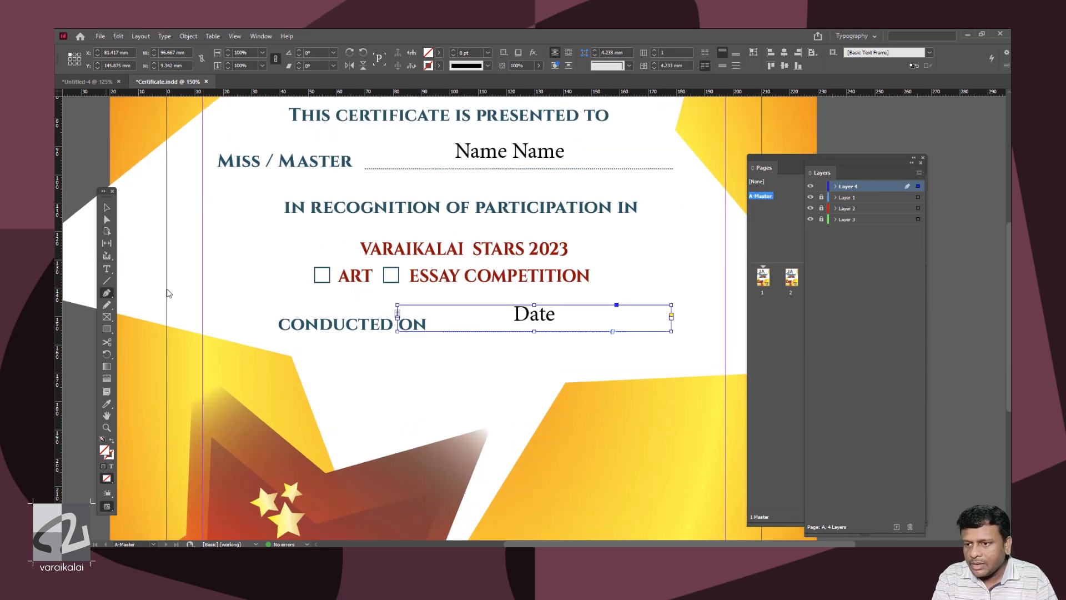
click(330, 282)
click(348, 260)
click(323, 275)
click(328, 279)
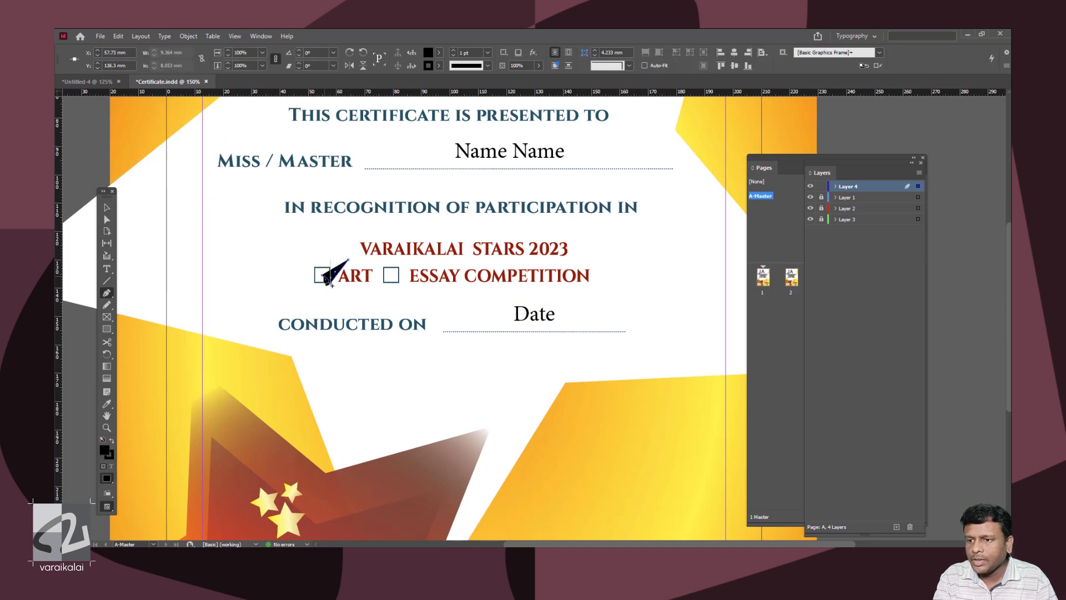
click(330, 282)
Position the check mark in the ART box and place a copy of it in the Essay Competition box
key(v)
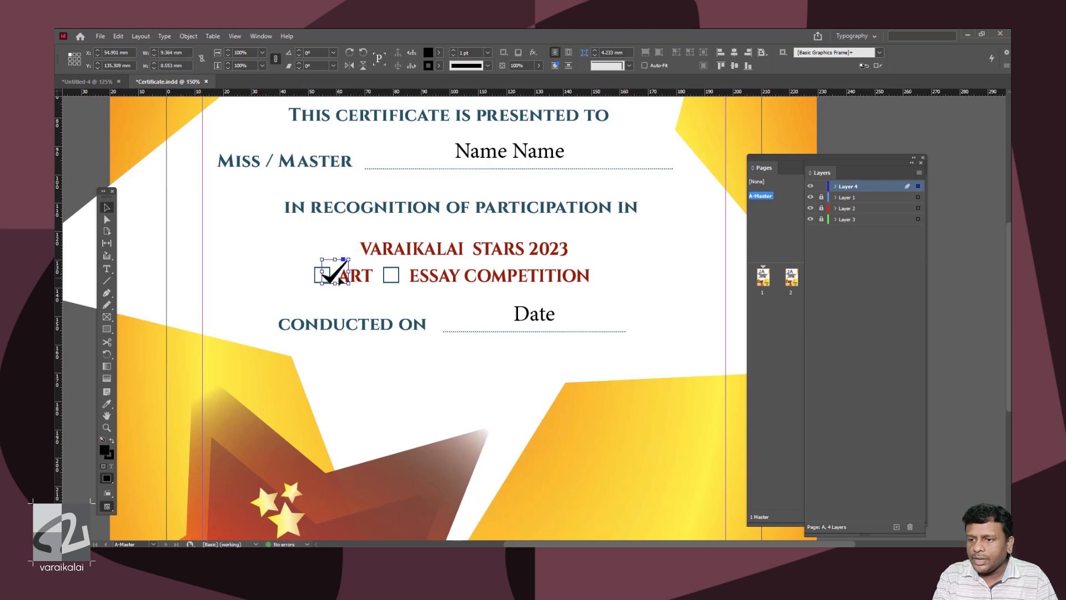
drag(340, 280, 401, 271)
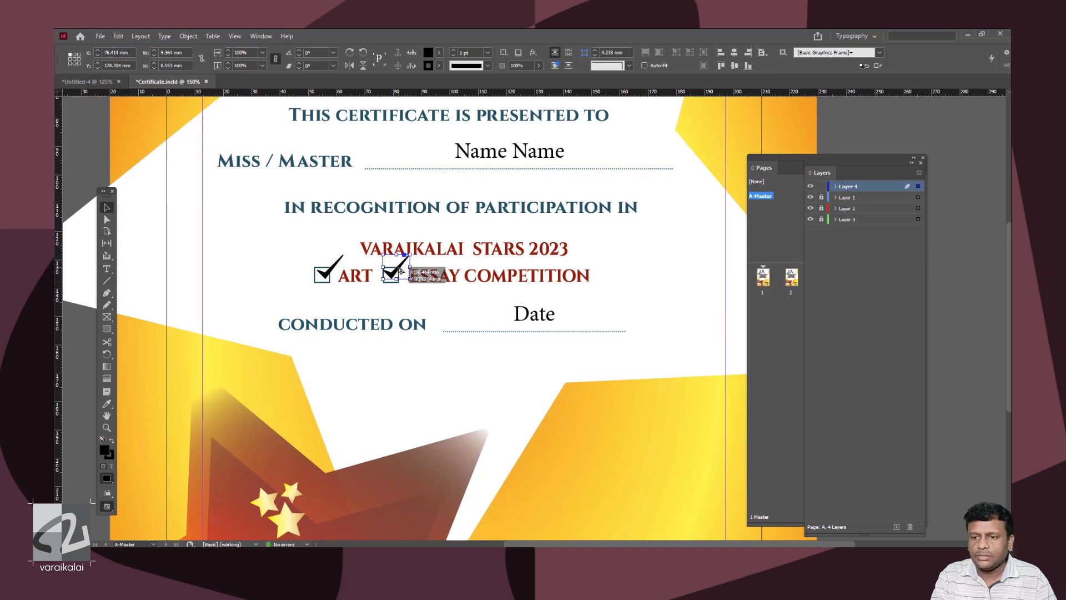
click(387, 322)
Leave the master for page 1 and examine the document pages for the placeholder texts and check marks
key(ctrl+minus)
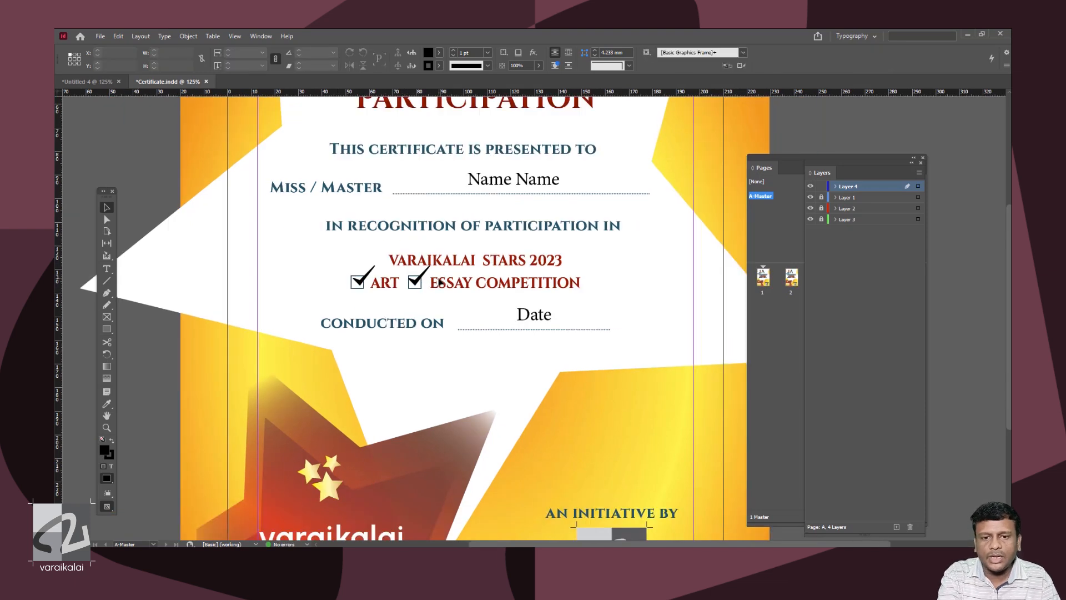
key(ctrl+minus)
click(778, 169)
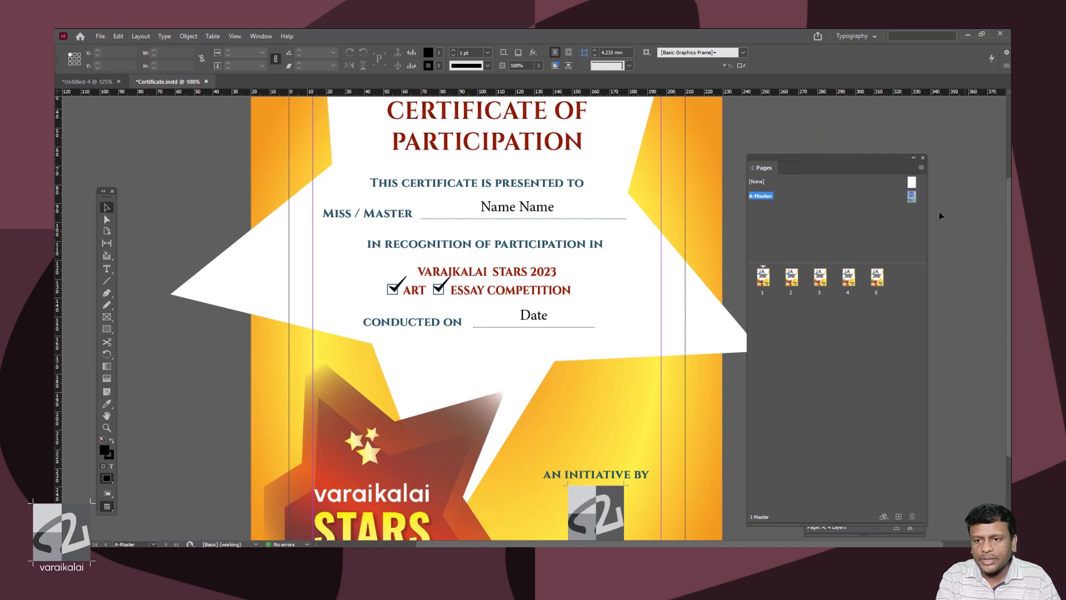
double_click(764, 278)
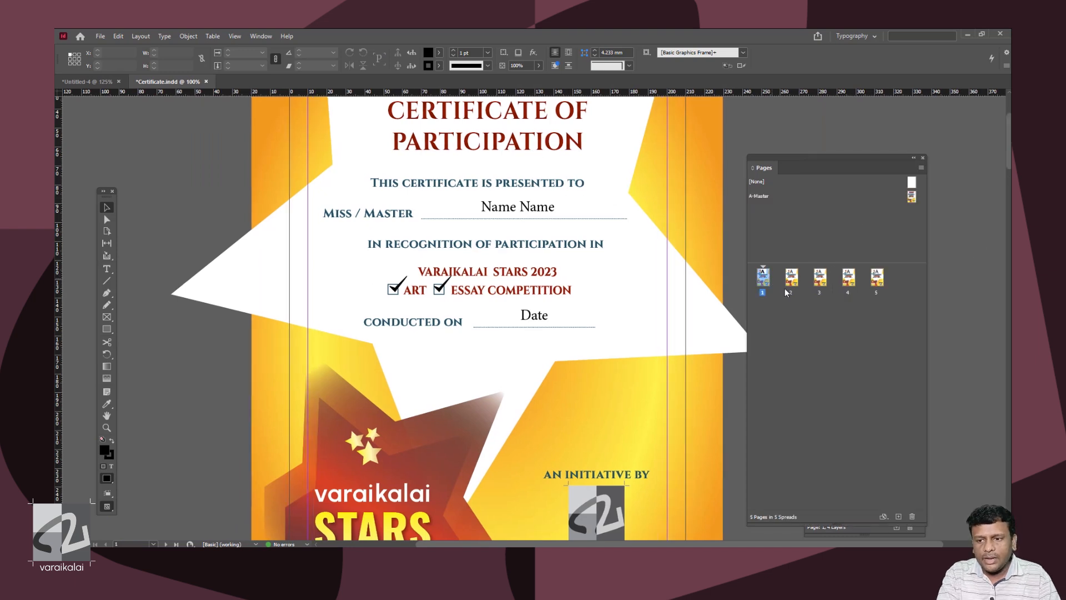
scroll(674, 322, down, 5)
scroll(673, 324, down, 3)
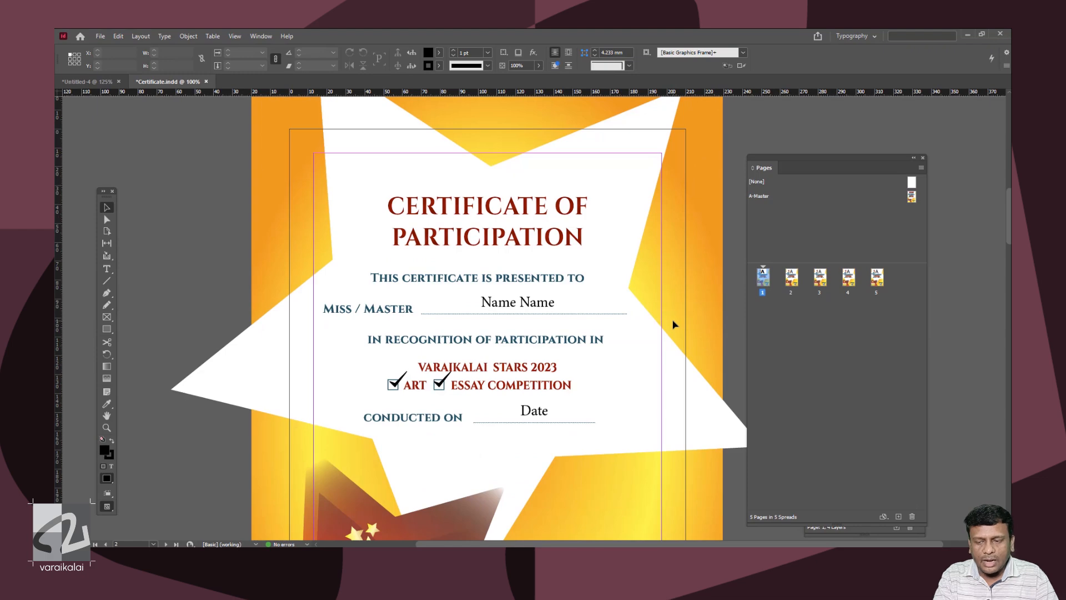
scroll(672, 325, up, 5)
scroll(673, 324, down, 1)
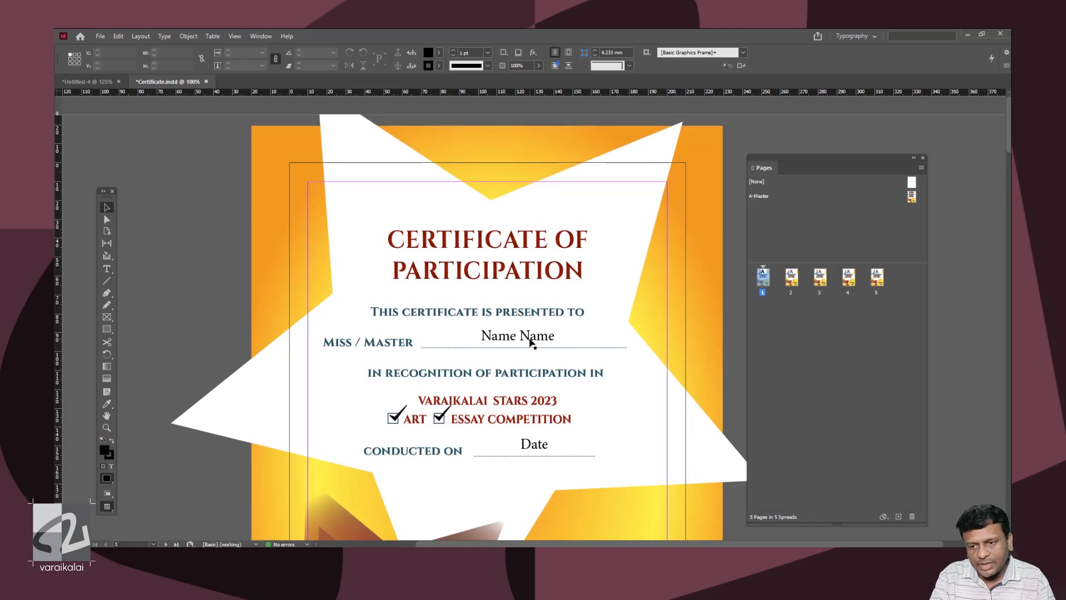
On page 1, override the name placeholder from the master and replace it with the recipient's name
click(511, 340)
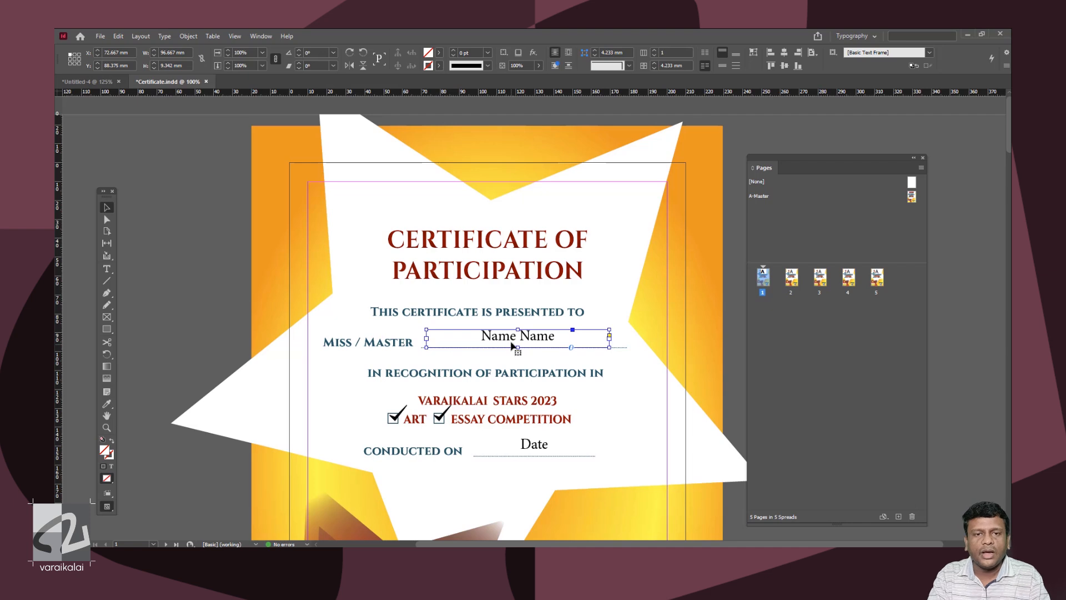
double_click(511, 337)
key(ctrl+a)
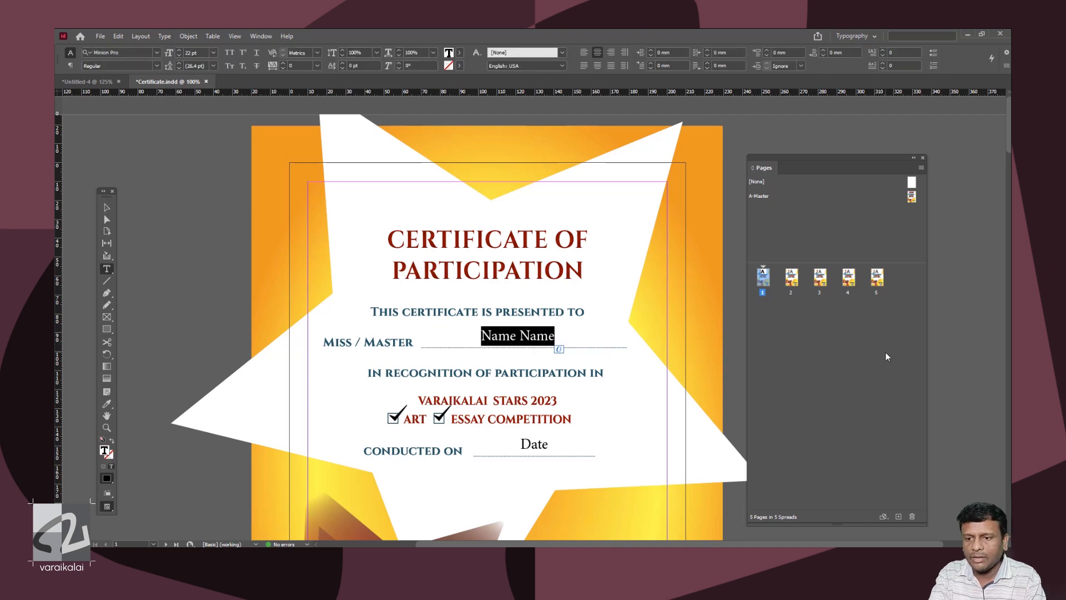
text(Anish)
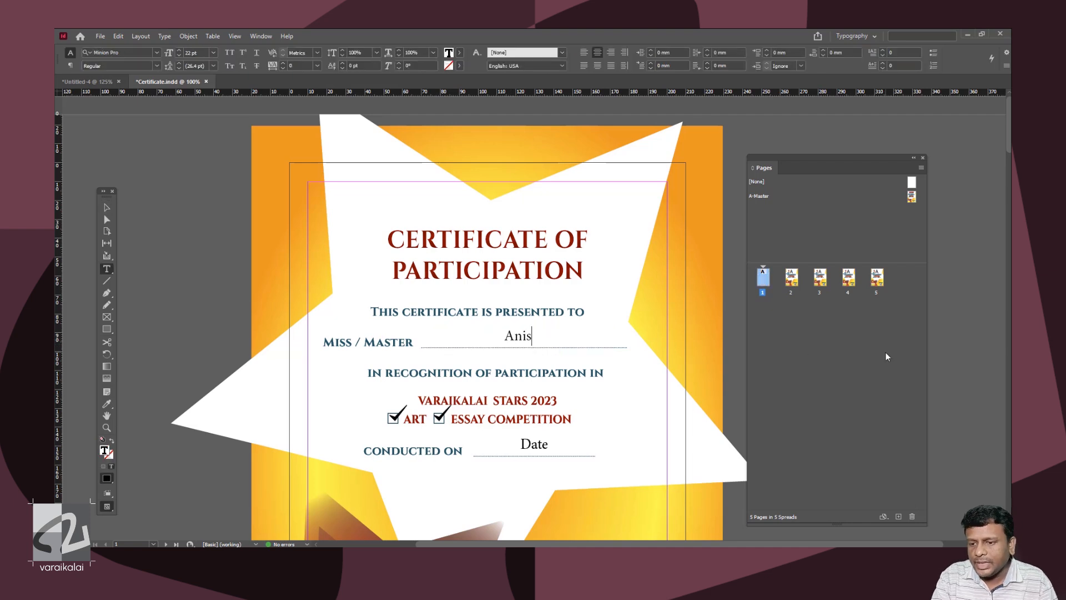
key(Escape)
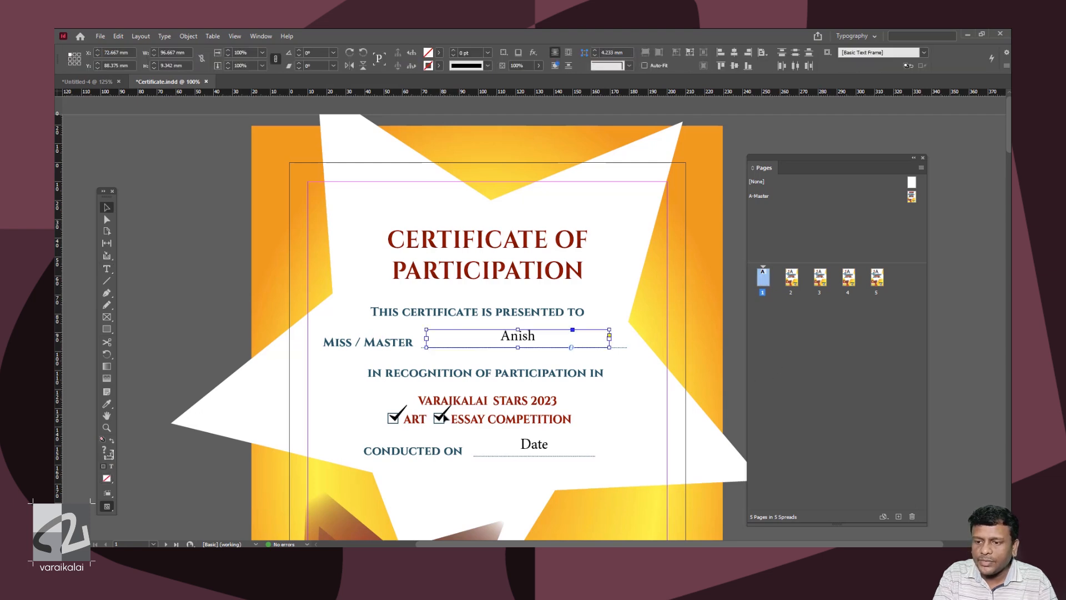
Override and delete the check mark in the Essay Competition box on page 1
shift+click(444, 416)
click(440, 415)
key(Delete)
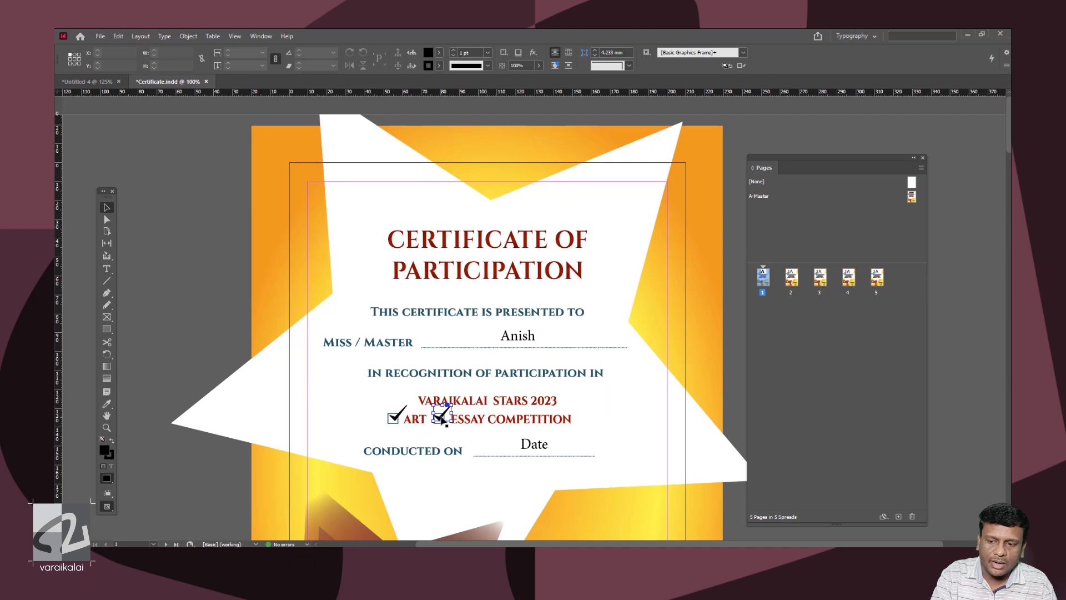
Override the date placeholder on page 1 and replace its text with 24/04/2023
click(538, 447)
click(530, 482)
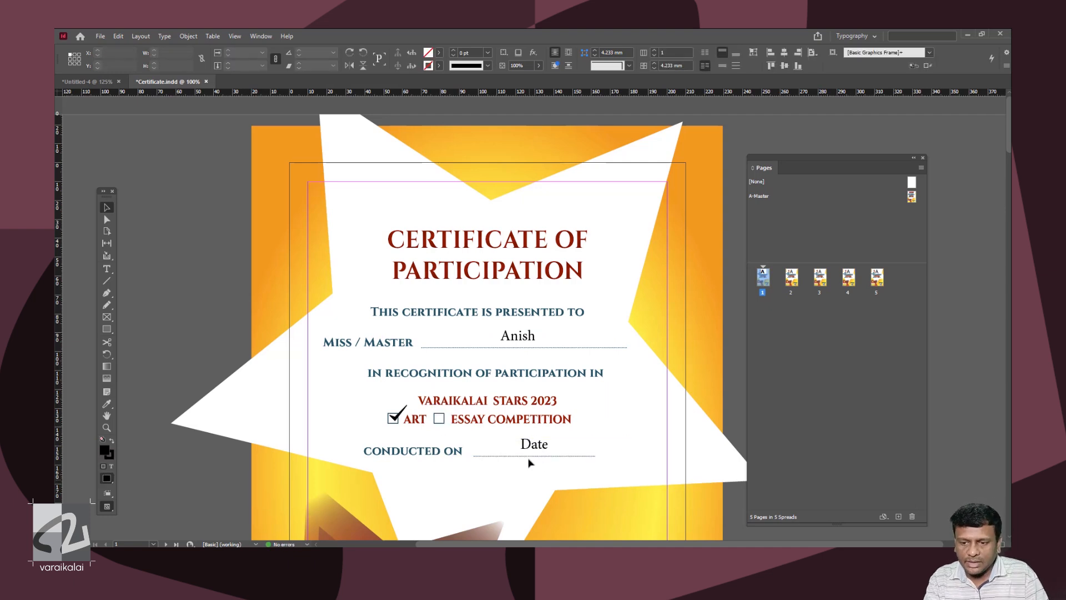
click(537, 450)
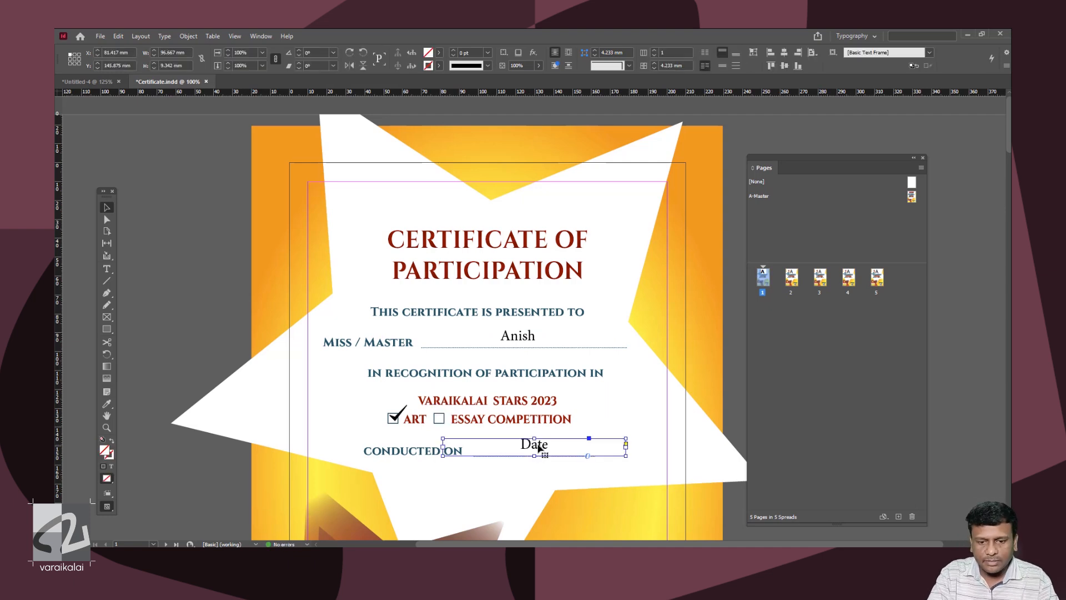
double_click(539, 447)
double_click(538, 448)
text(2)
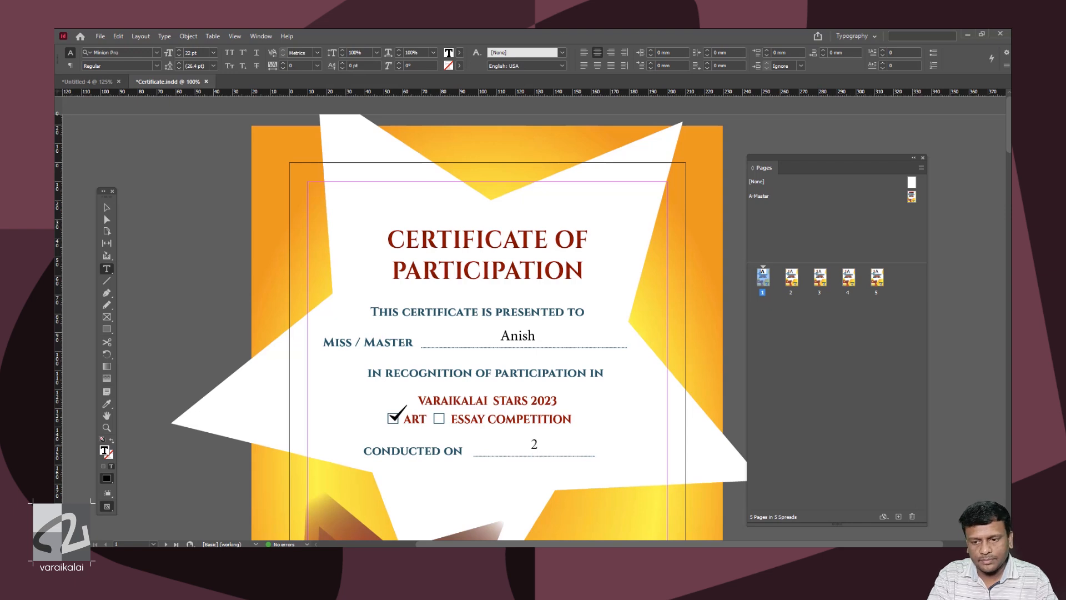
text(4/04/2023)
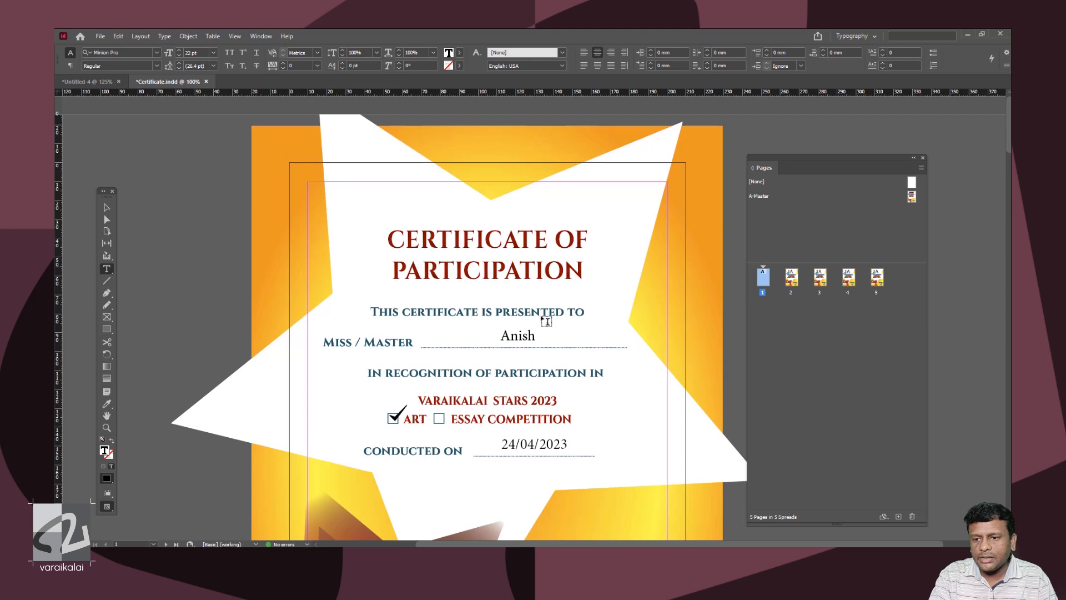
scroll(545, 330, down, 2)
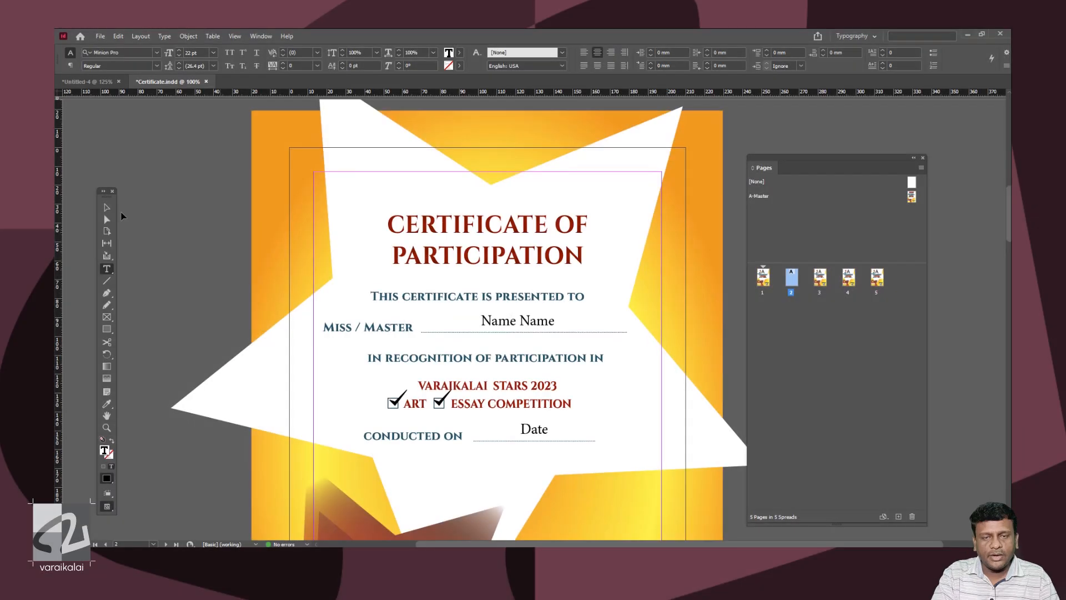
On page 2, override the name placeholder from the master and replace it with the recipient's name
key(v)
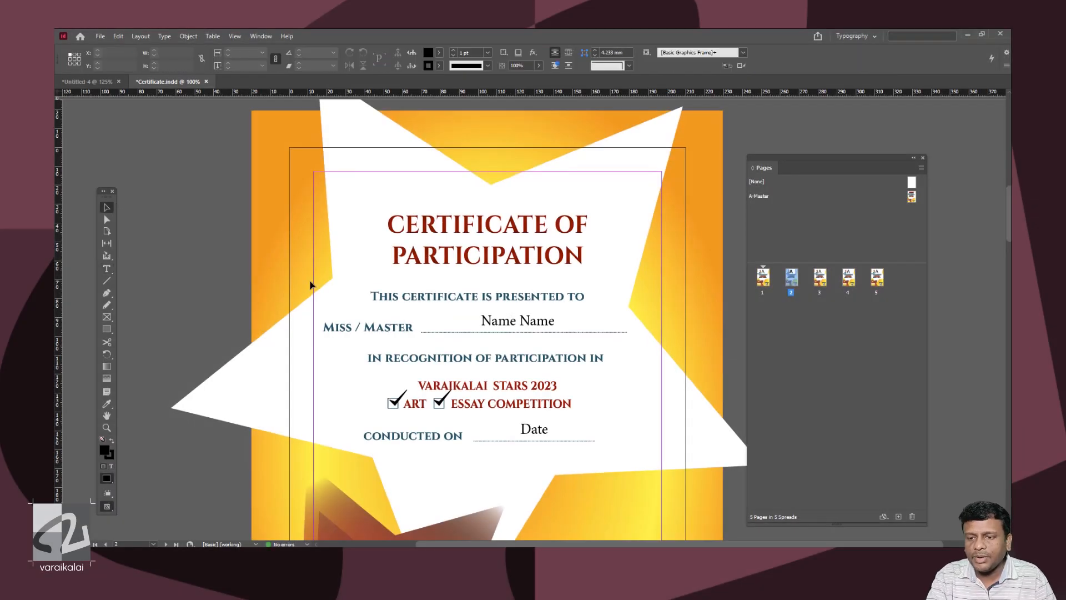
click(512, 324)
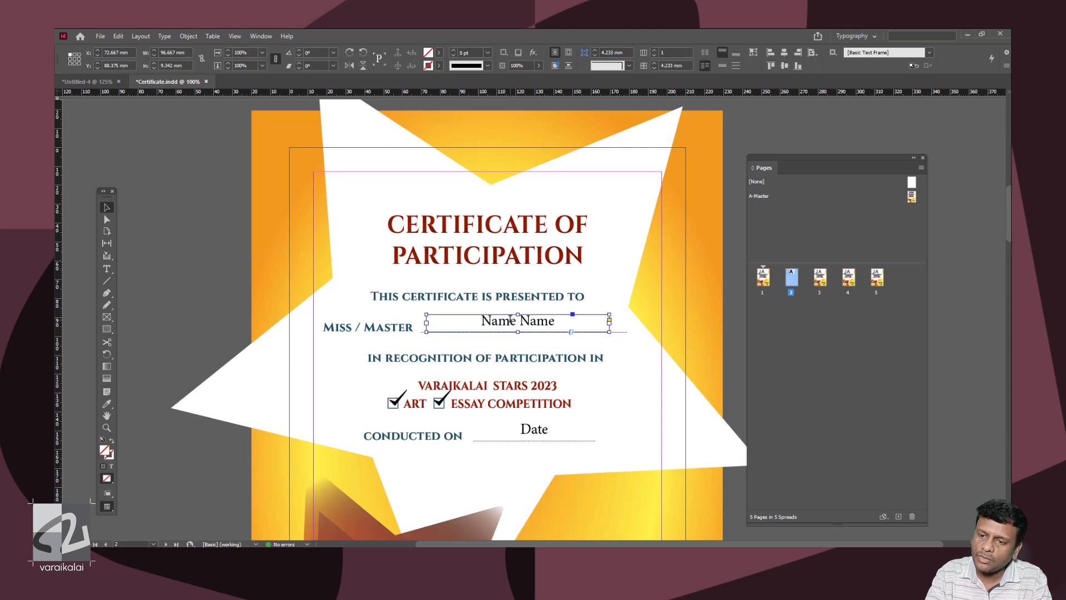
double_click(511, 323)
triple_click(509, 320)
text(Dhana)
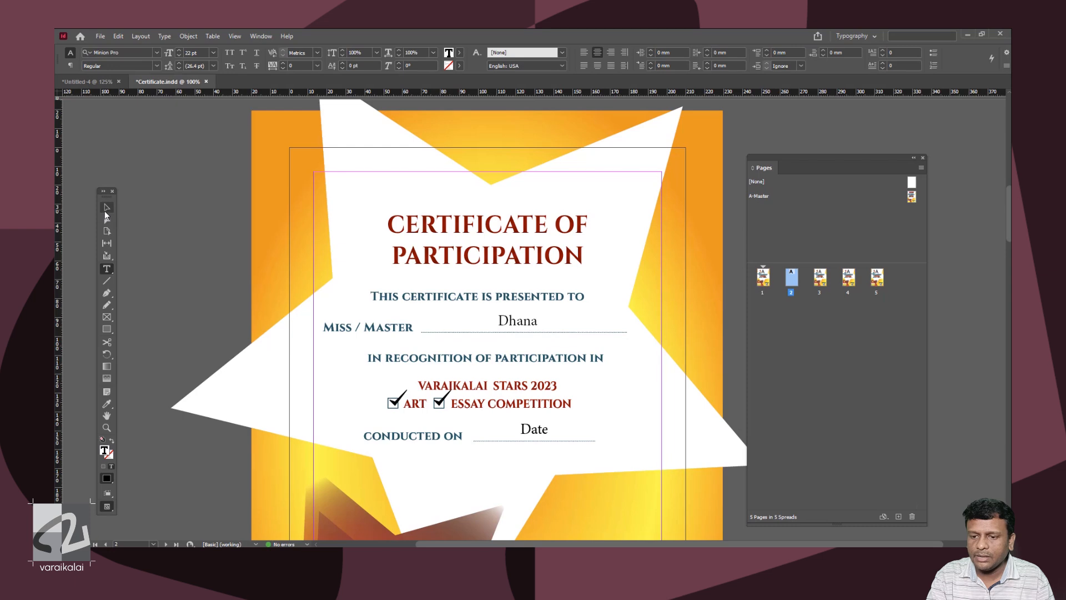
Override the date placeholder on page 2 and replace its text with 30/03/2023
click(107, 210)
shift+click(531, 429)
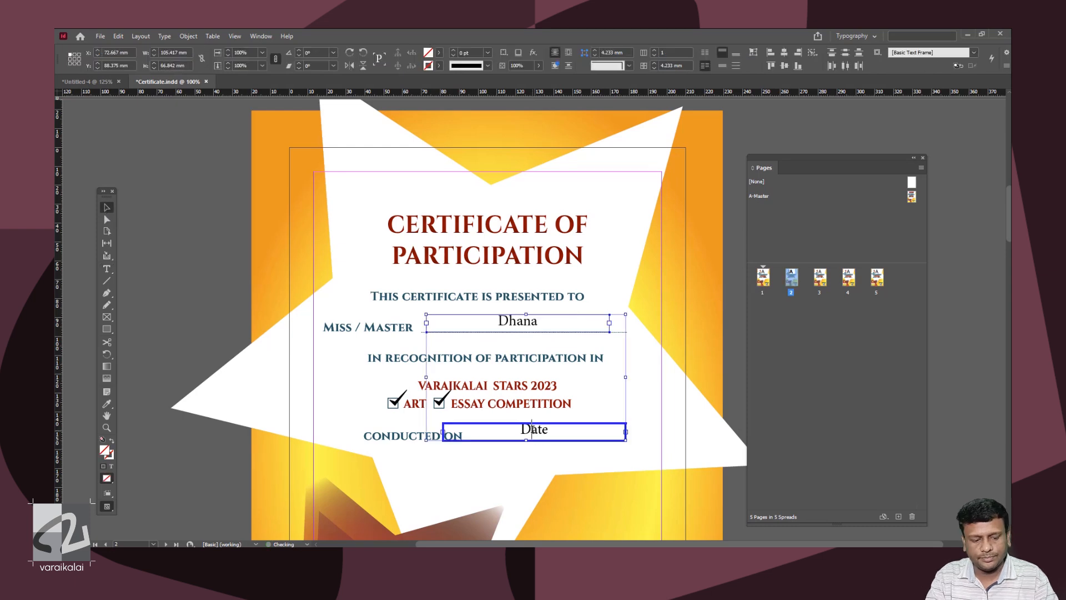
double_click(531, 429)
double_click(531, 428)
text(30/03/2023)
Override and delete the check mark in the Art box on page 2
click(104, 209)
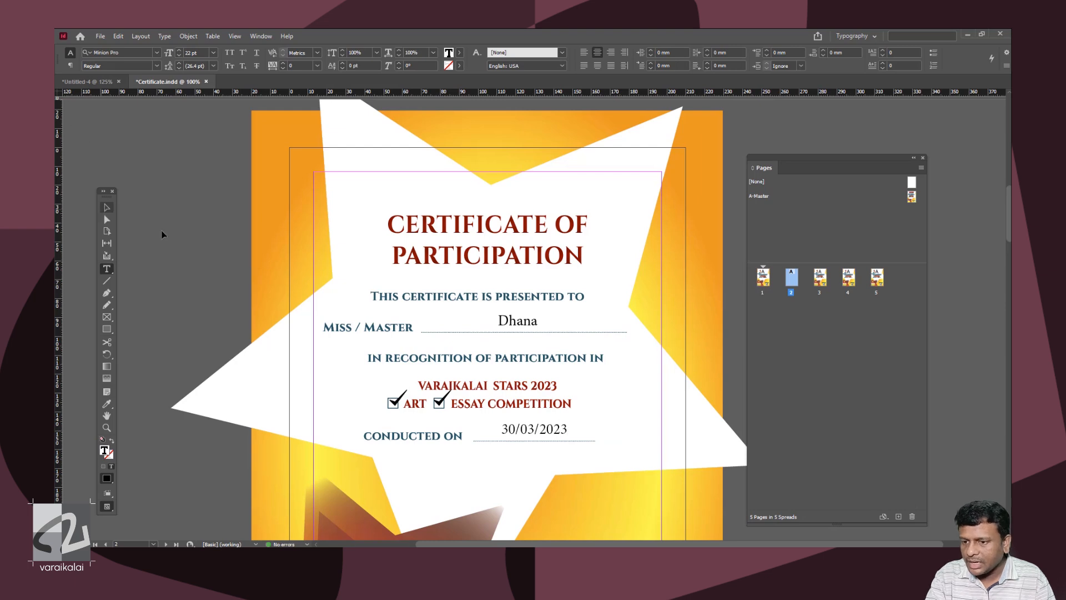
click(399, 401)
key(Delete)
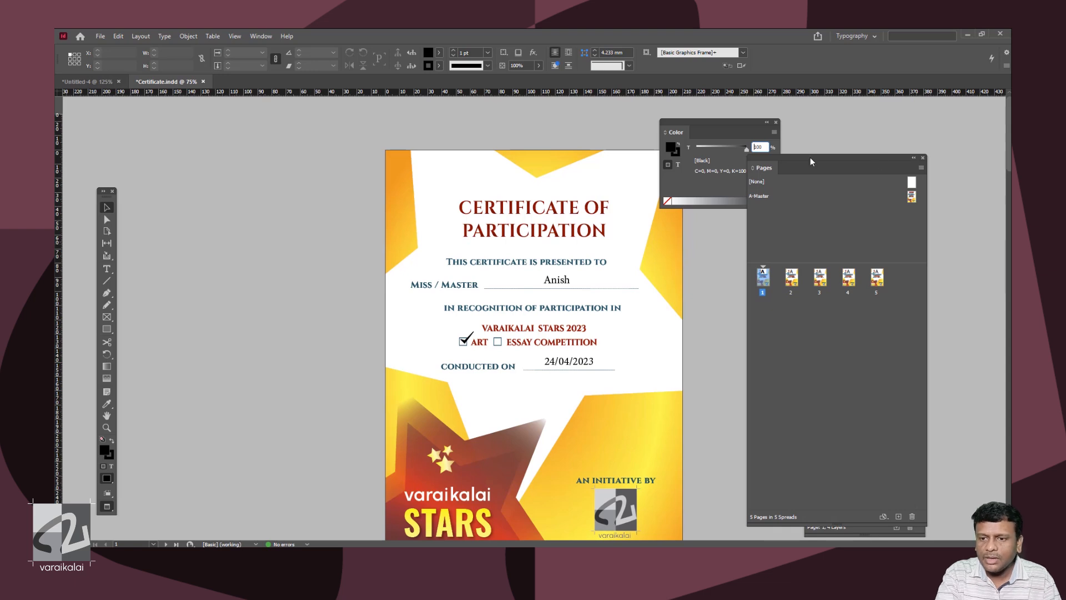
On A-Master, apply the C=100 M=79 Y=45 K=25 swatch to the certificate title text and return to the document pages
double_click(912, 197)
click(538, 207)
key(F5)
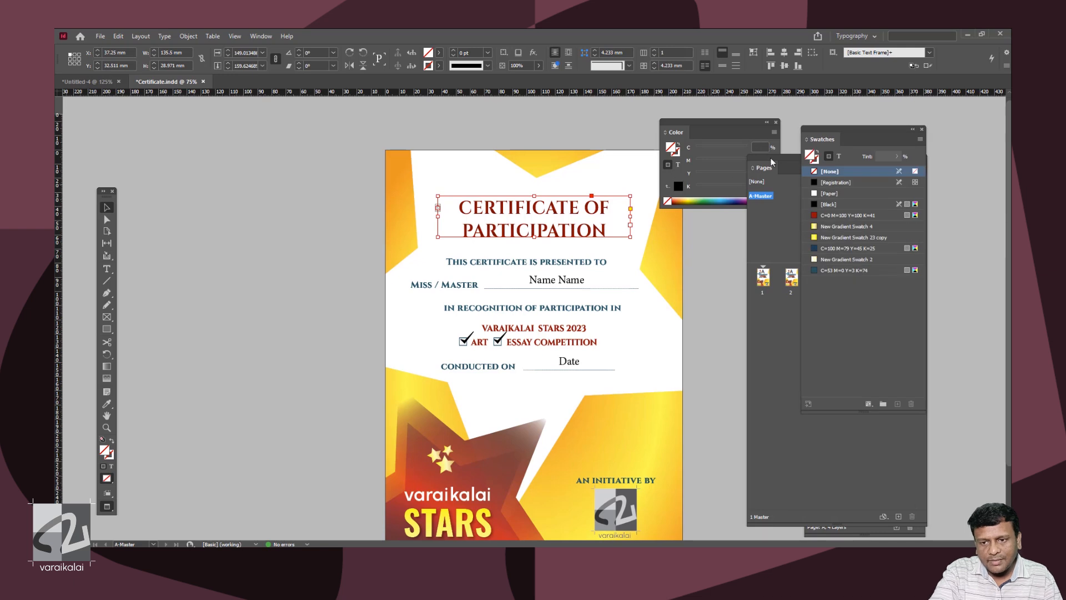
click(836, 159)
click(835, 251)
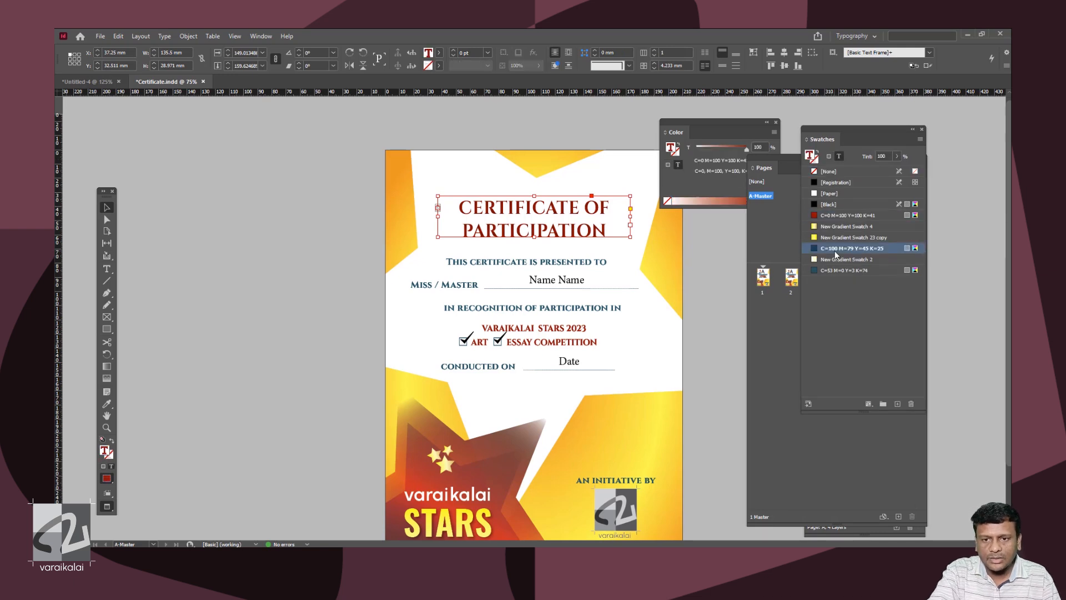
click(776, 123)
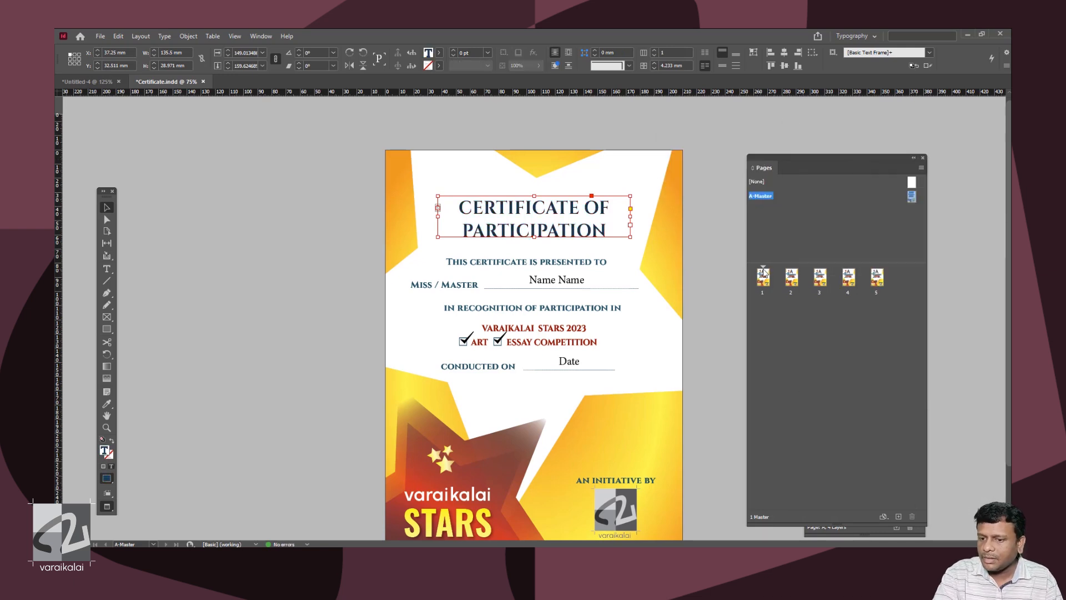
double_click(763, 272)
scroll(644, 353, down, 10)
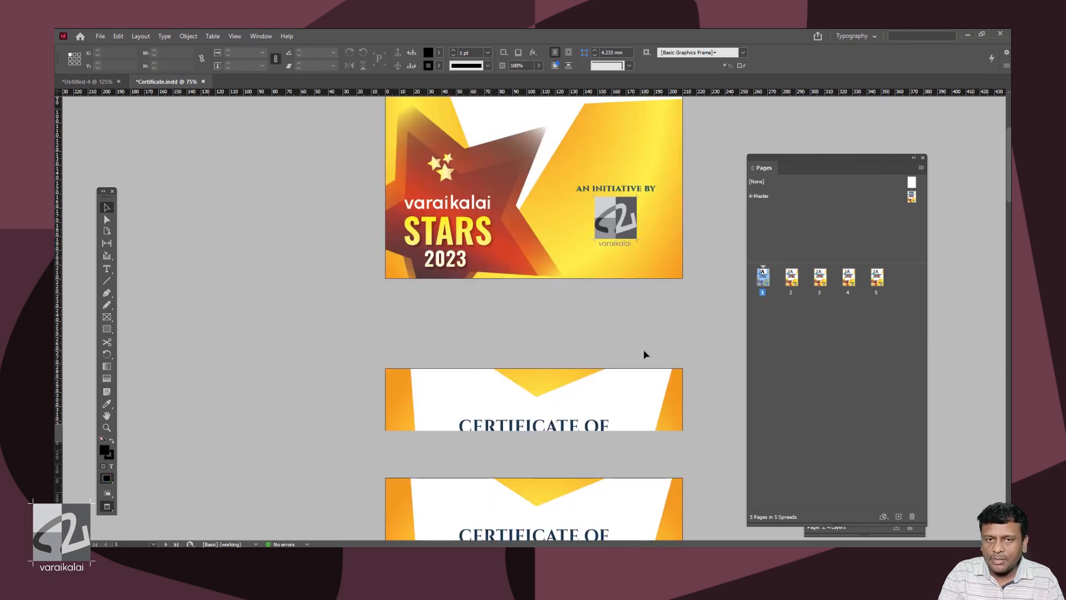
scroll(644, 353, down, 3)
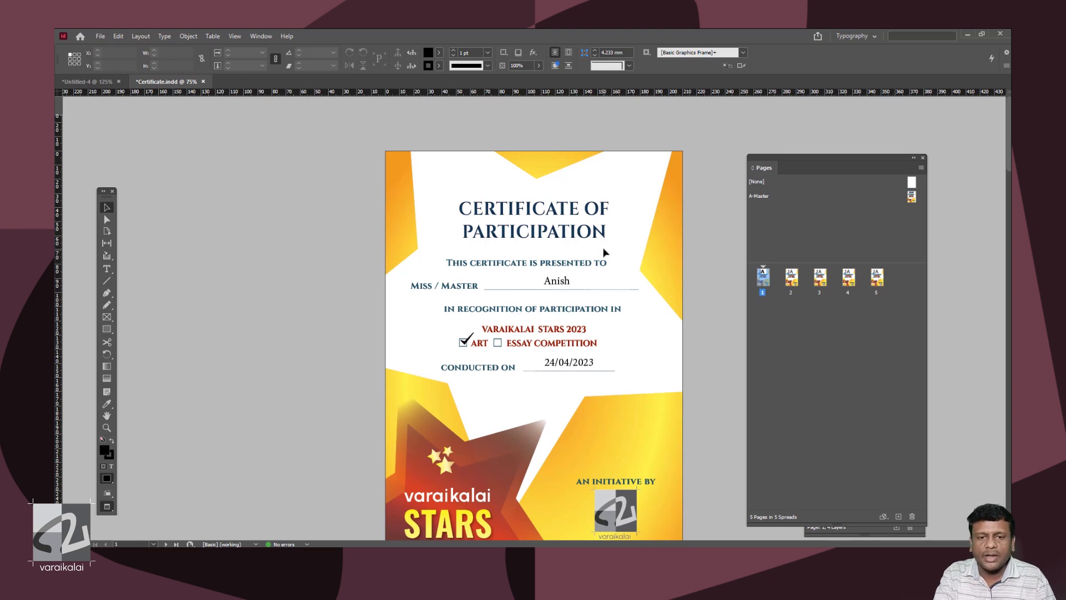
scroll(607, 247, down, 1)
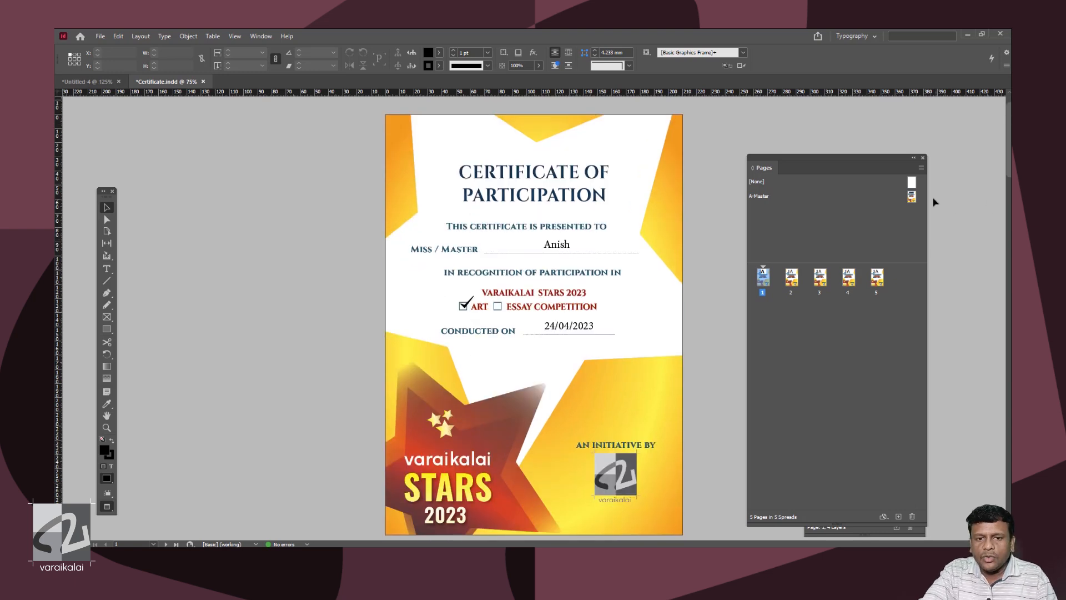
Duplicate the A-Master spread and select the orange gradient background on the new master
right_click(913, 197)
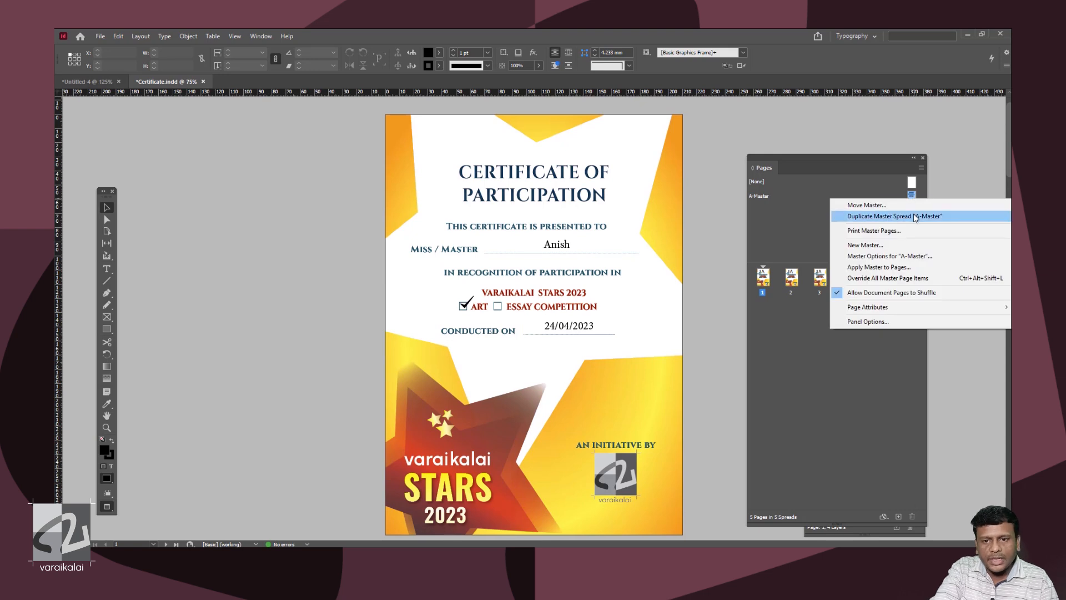
click(915, 216)
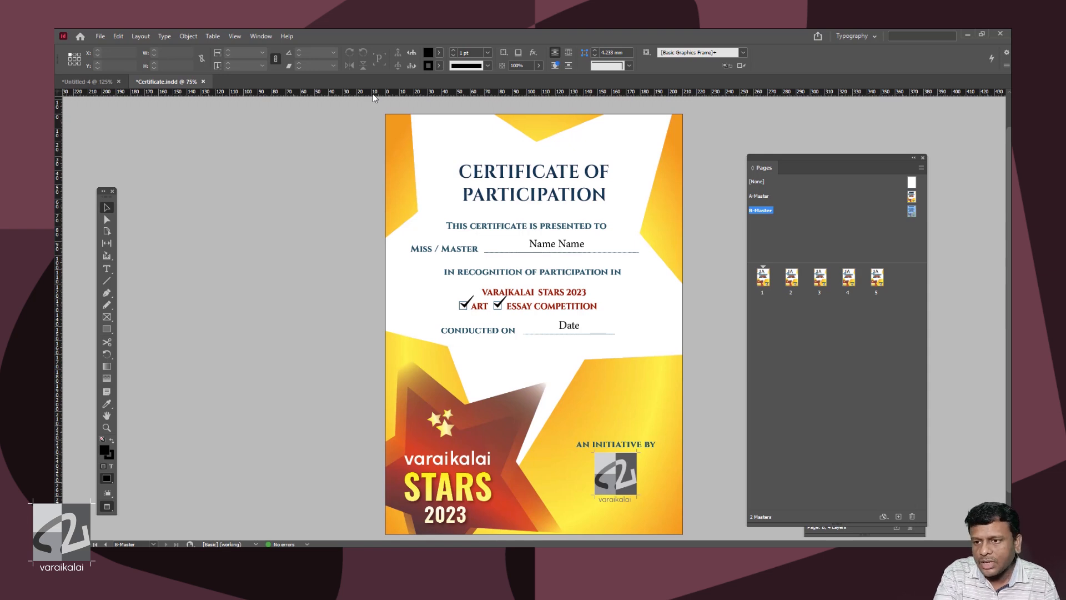
key(F7)
click(400, 189)
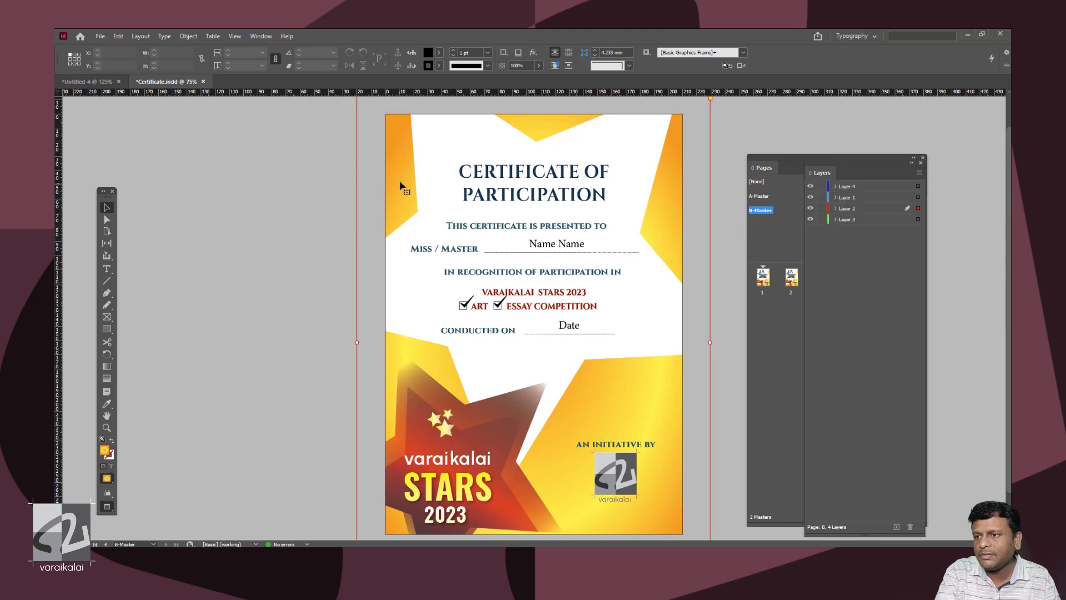
Recolour the background's radial gradient on B-Master, making the middle stop light blue and the last stop green
key(F5)
click(261, 36)
mouse_move(303, 111)
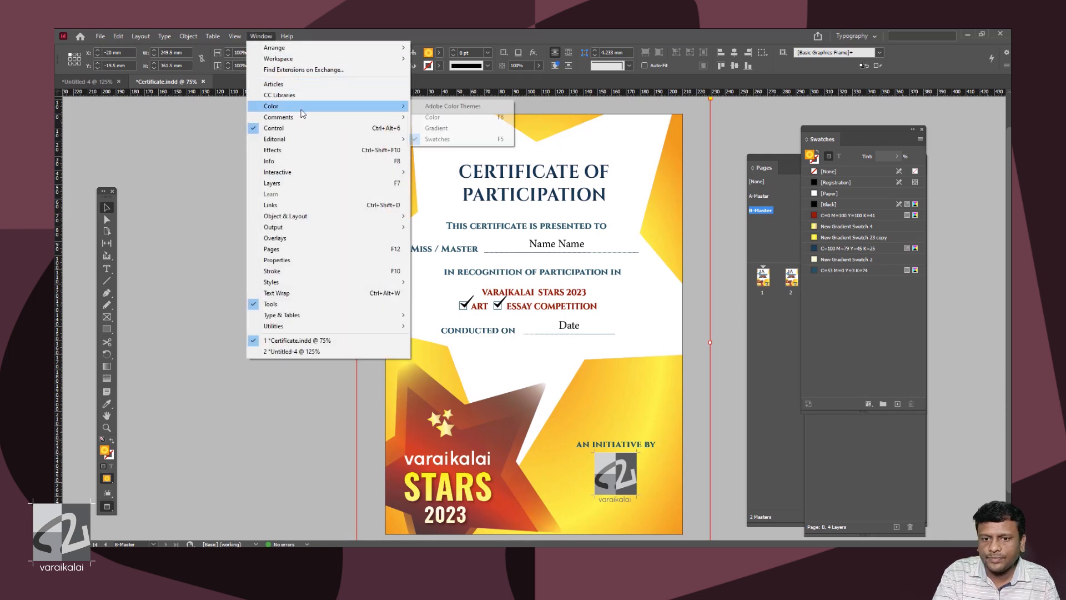
click(478, 128)
click(754, 379)
double_click(753, 379)
click(839, 379)
drag(676, 201, 697, 201)
click(807, 379)
click(696, 174)
drag(721, 148, 717, 149)
Recolour the first stop of the background's radial gradient to a green tone
click(753, 379)
click(728, 160)
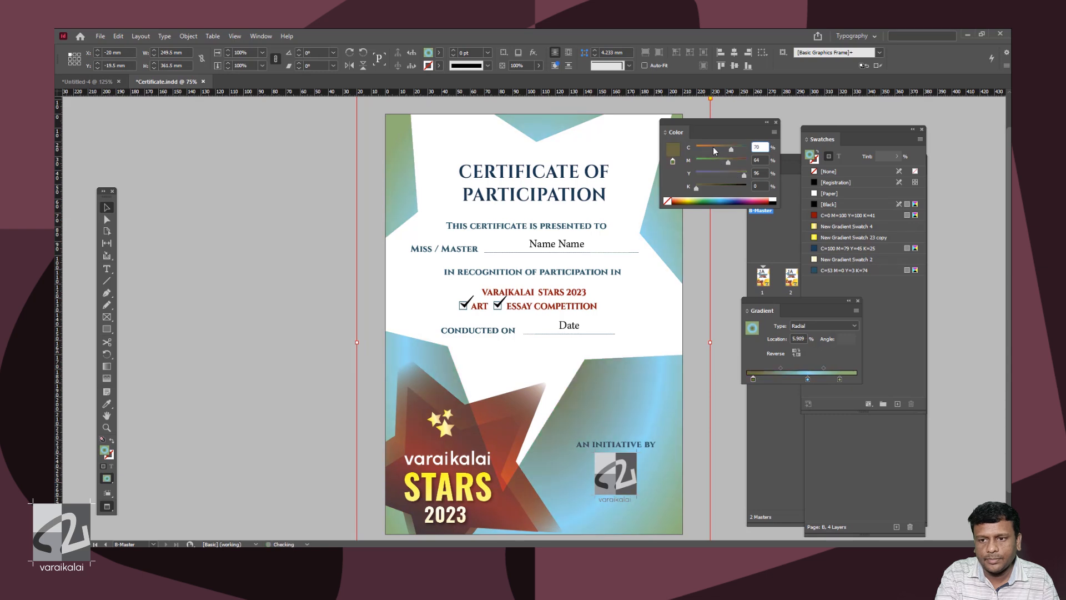
click(712, 148)
click(721, 147)
click(704, 161)
click(775, 122)
Recolour the back star's linear gradient with blue, pink and purple stops and save it as a new gradient swatch
click(412, 392)
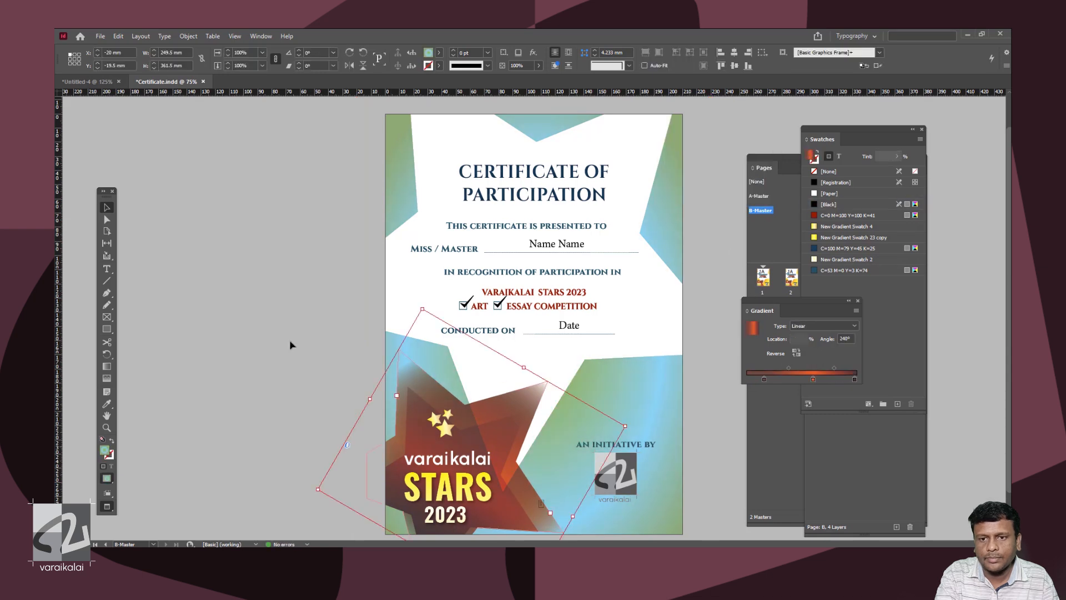
click(290, 342)
click(497, 425)
double_click(764, 380)
click(731, 199)
click(855, 379)
click(733, 200)
click(814, 379)
click(709, 174)
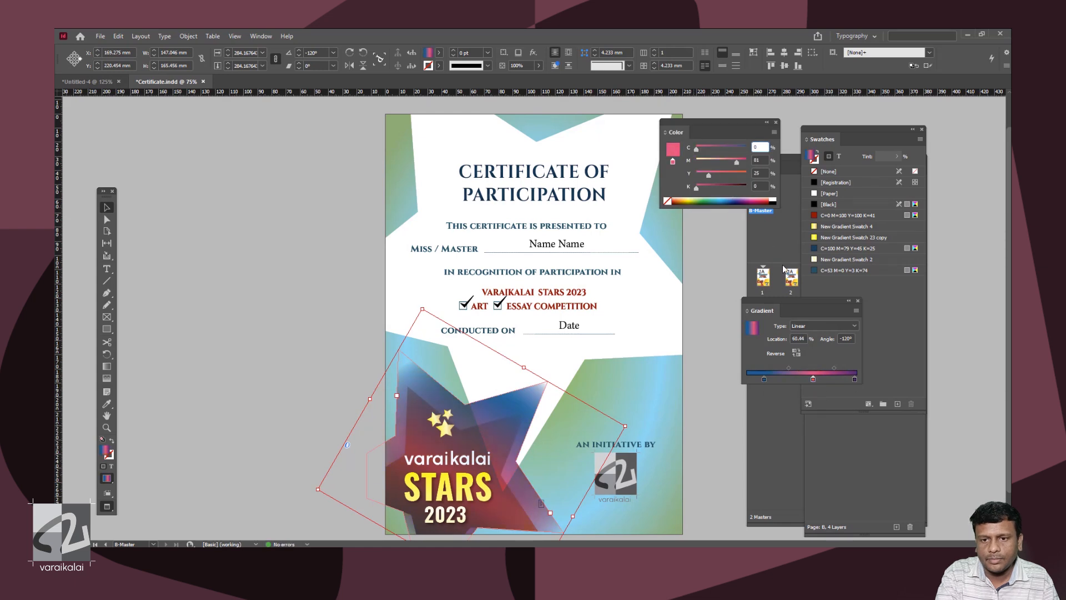
click(898, 403)
Apply the new gradient swatch to the remaining red star on B-Master and adjust its position slightly
key(w)
click(331, 328)
click(514, 522)
key(F7)
key(F7)
click(312, 464)
mouse_move(515, 516)
mouse_down()
mouse_move(430, 526)
mouse_move(517, 509)
mouse_up()
click(847, 281)
key(shift+Down)
key(shift+Down)
key(w)
Replace the word PARTICIPATION in the B-Master title with ACHIEVEMENT
scroll(472, 288, down, 1)
key(t)
click(551, 158)
key(Home)
key(shift+End)
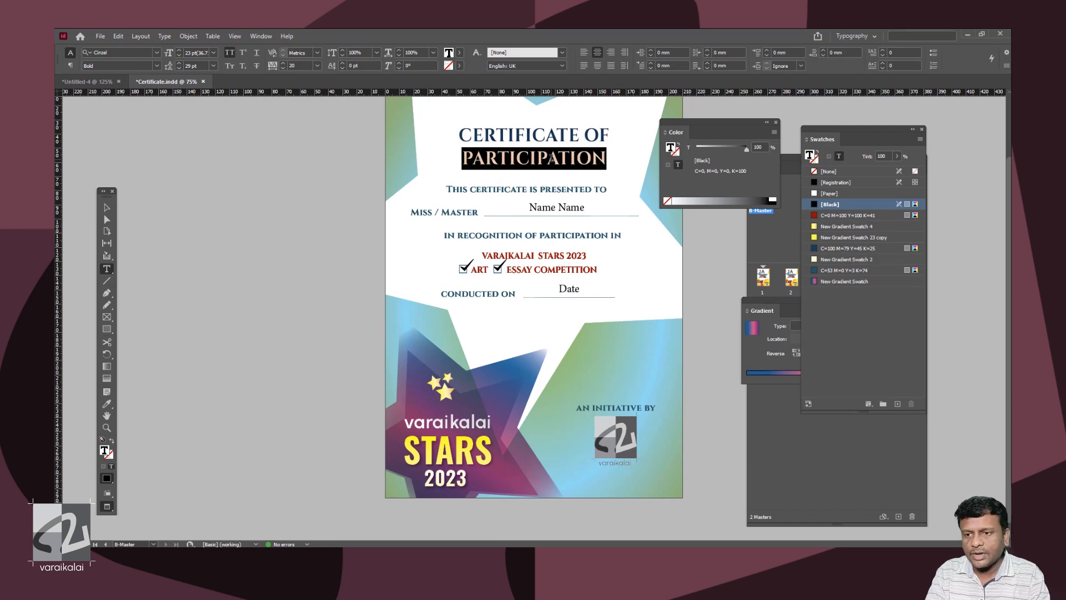
text(A)
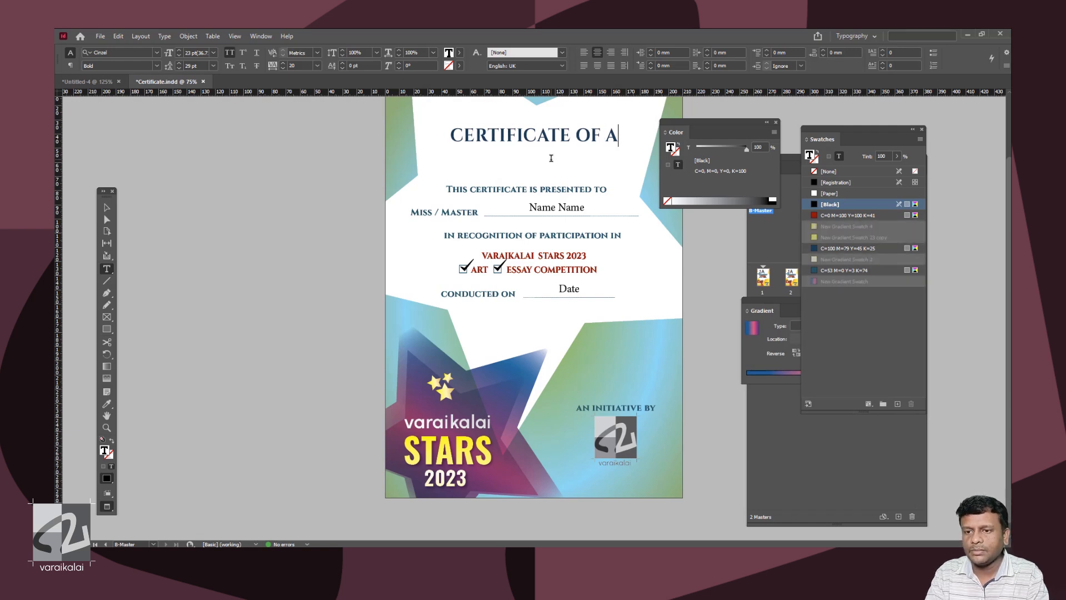
text(CHIEVEMENT)
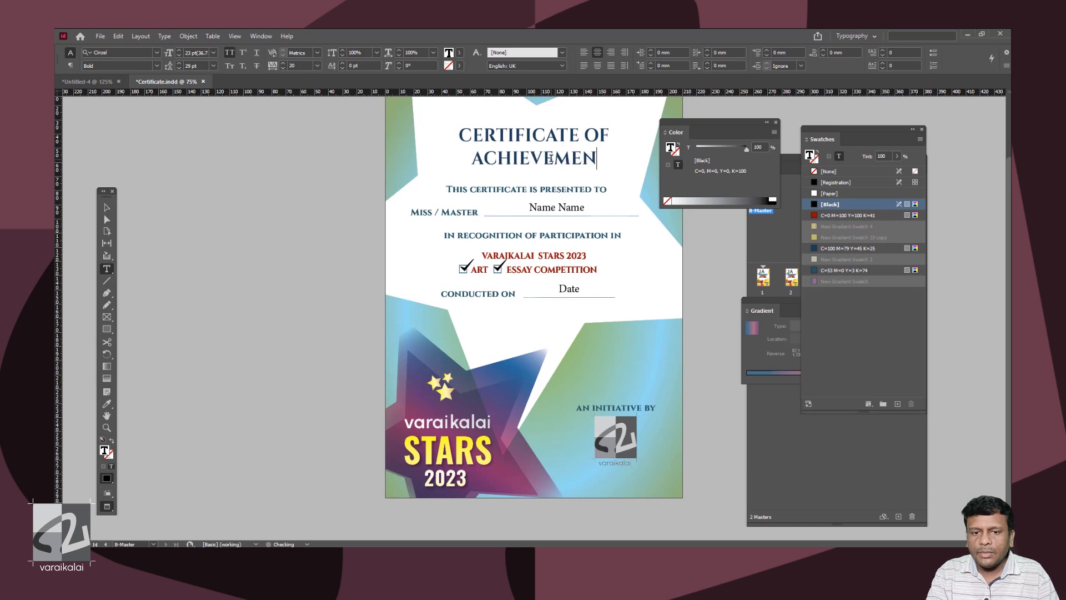
key(Escape)
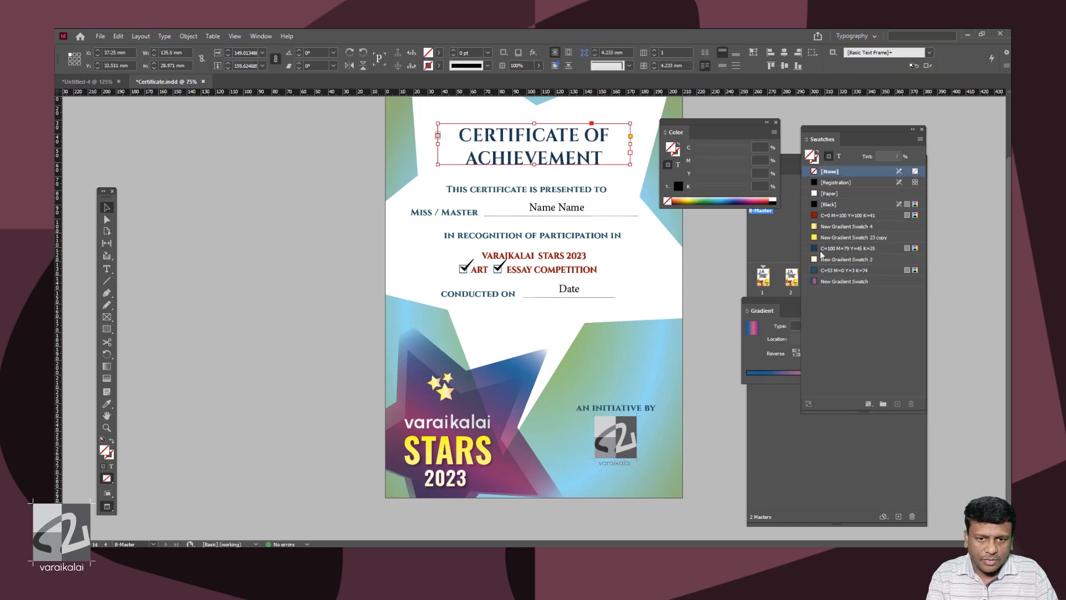
Review the finished B-Master, then examine the document pages from page 1 onward to compare their design
key(F12)
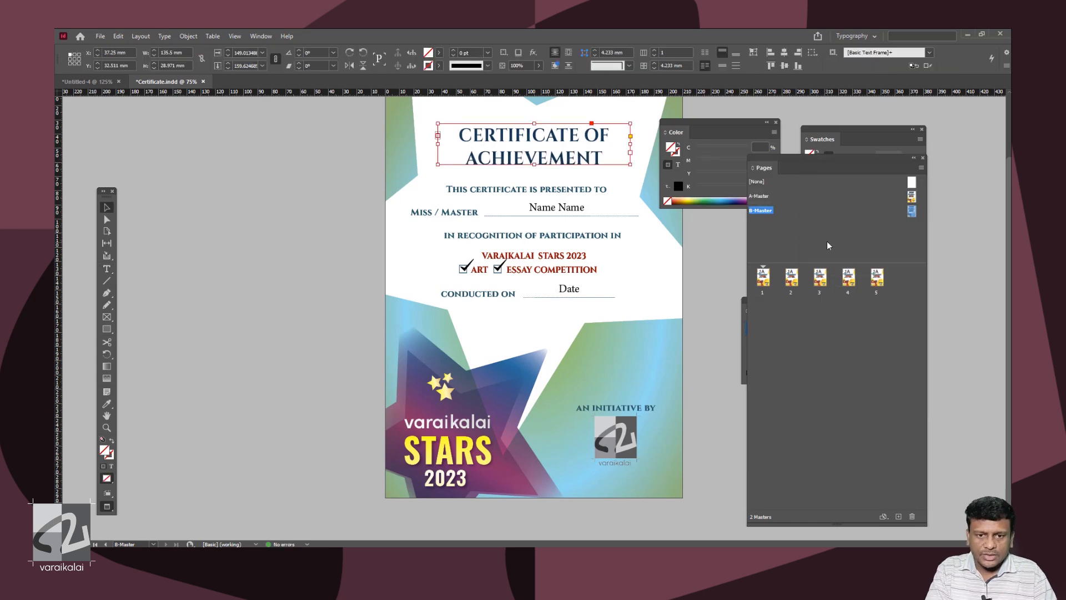
double_click(911, 211)
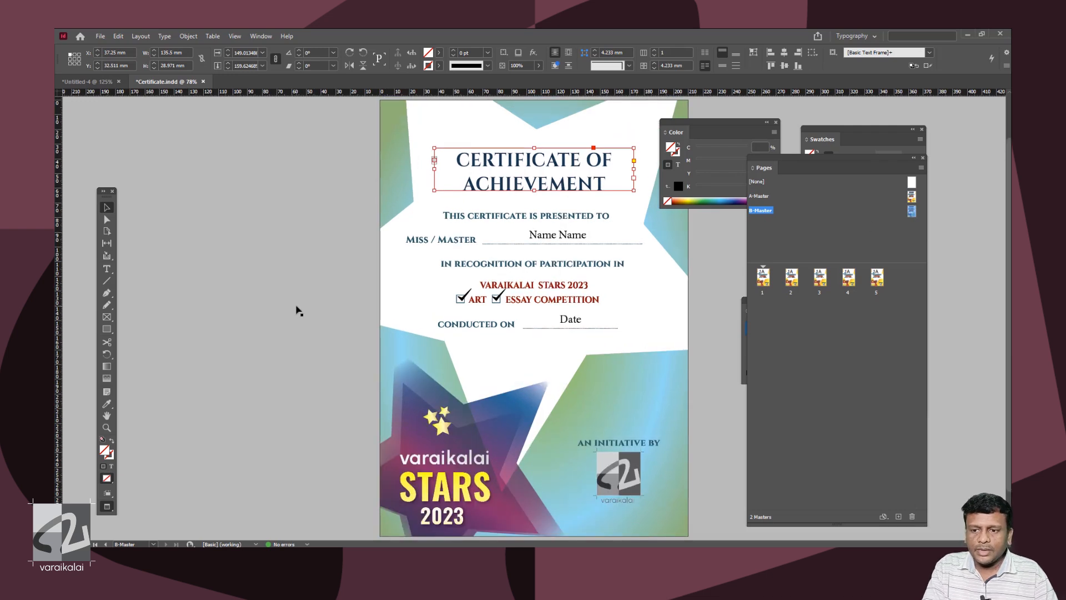
double_click(763, 278)
scroll(655, 333, down, 4)
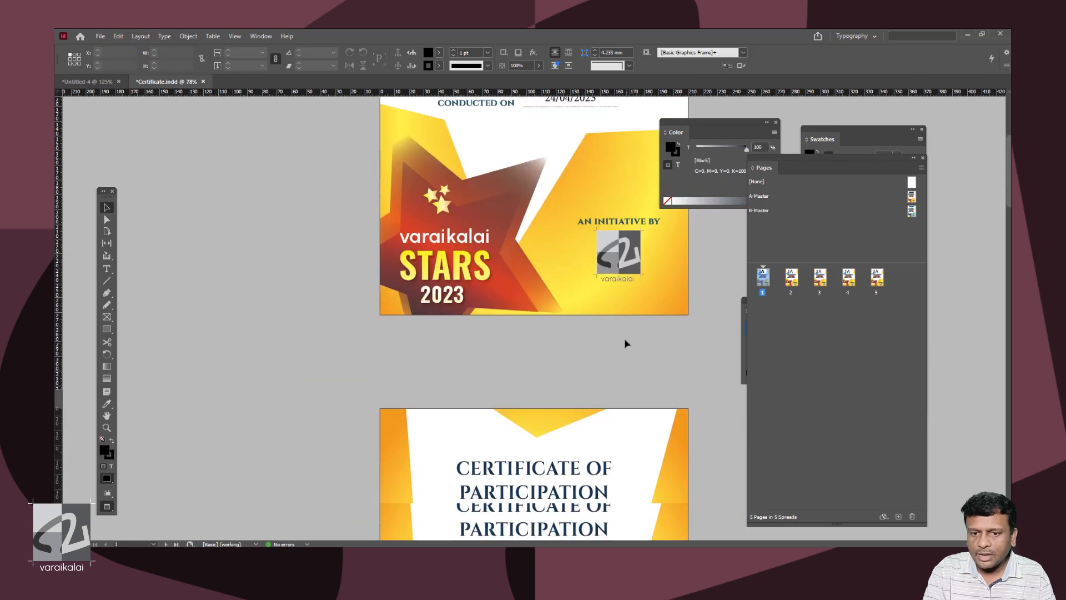
key(ctrl+0)
scroll(650, 341, down, 12)
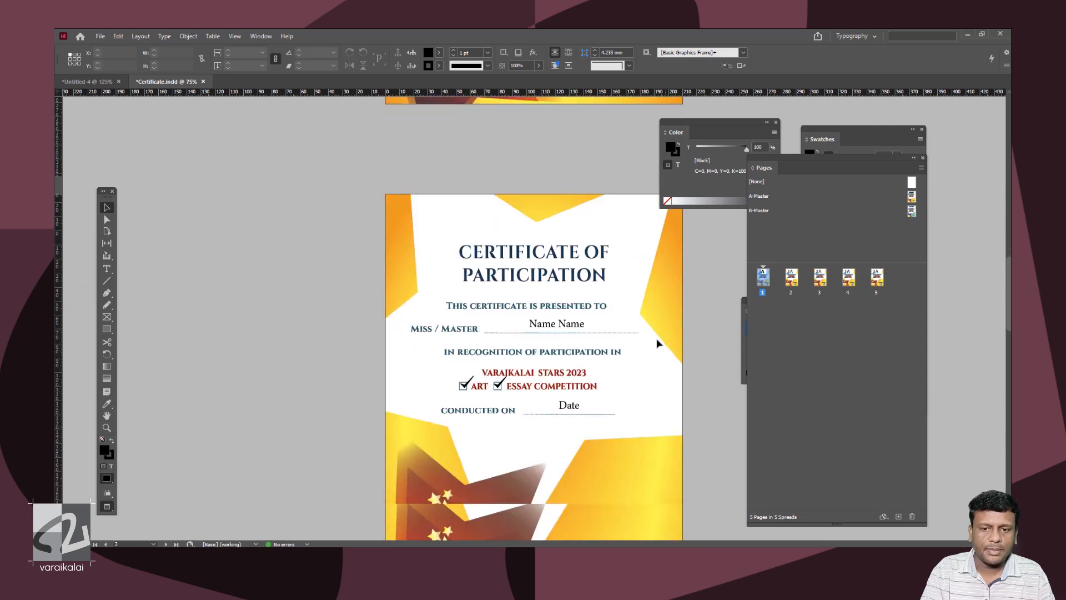
scroll(658, 344, down, 10)
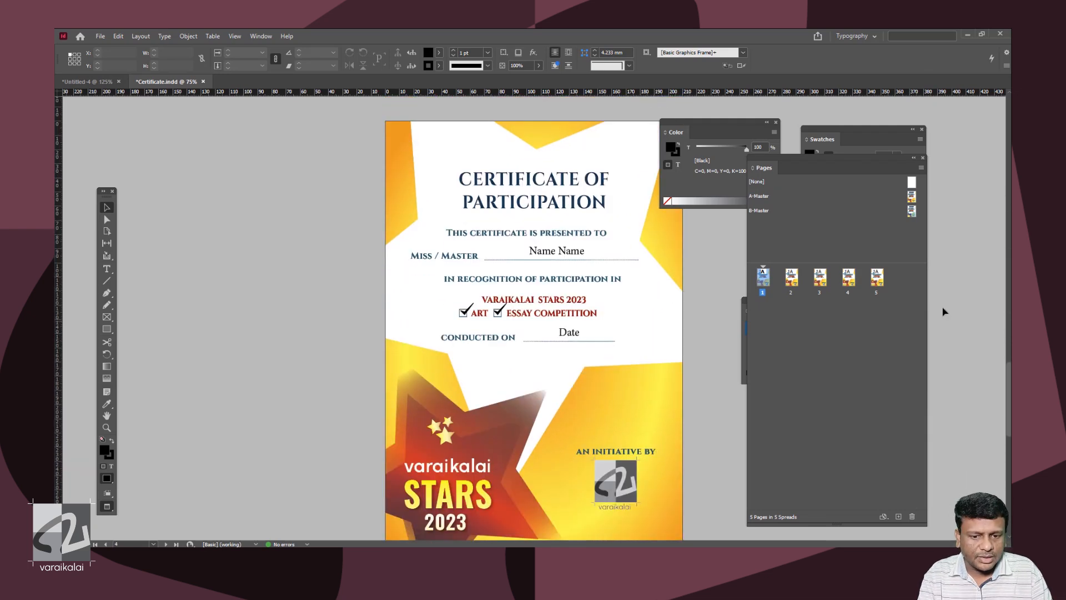
Add three new pages to the end of the document
click(898, 517)
click(898, 517)
click(898, 516)
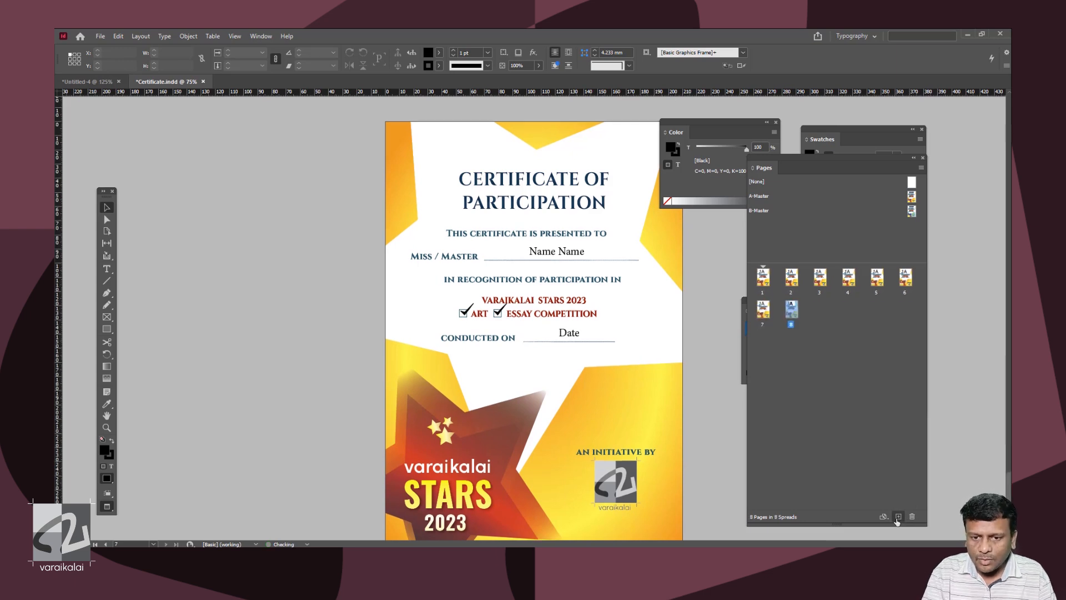
Apply B-Master to pages 6 to 8 and review those pages
click(908, 281)
shift+click(794, 314)
right_click(794, 316)
click(815, 383)
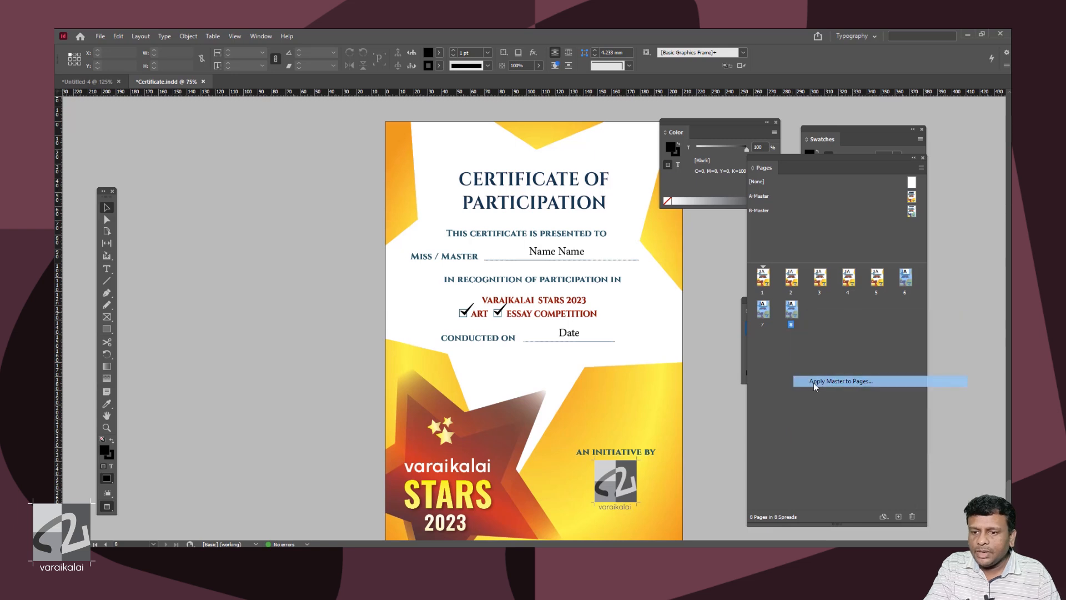
click(510, 284)
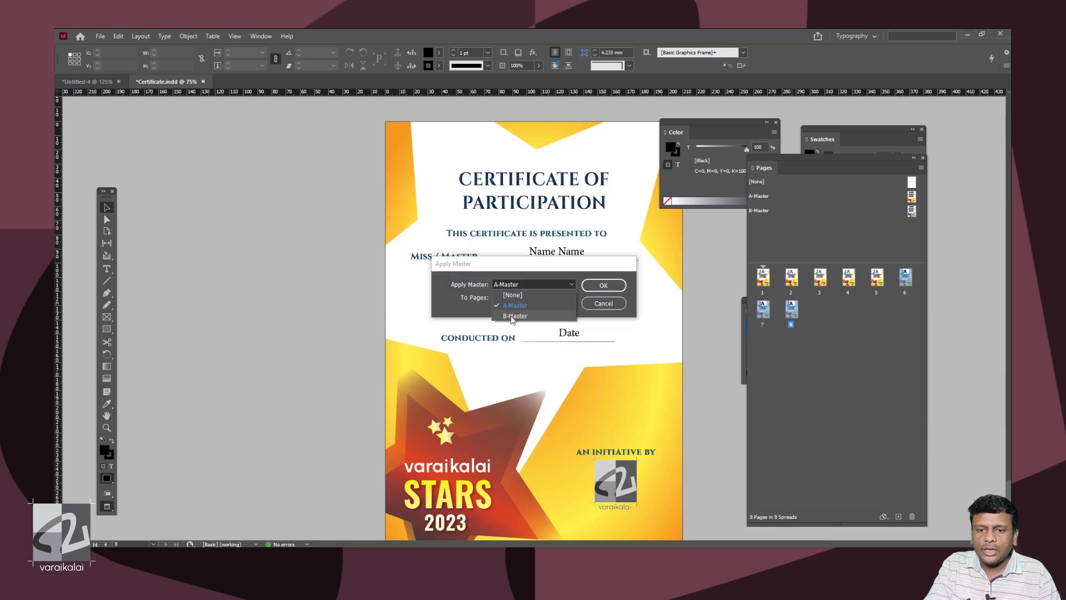
click(514, 316)
click(604, 285)
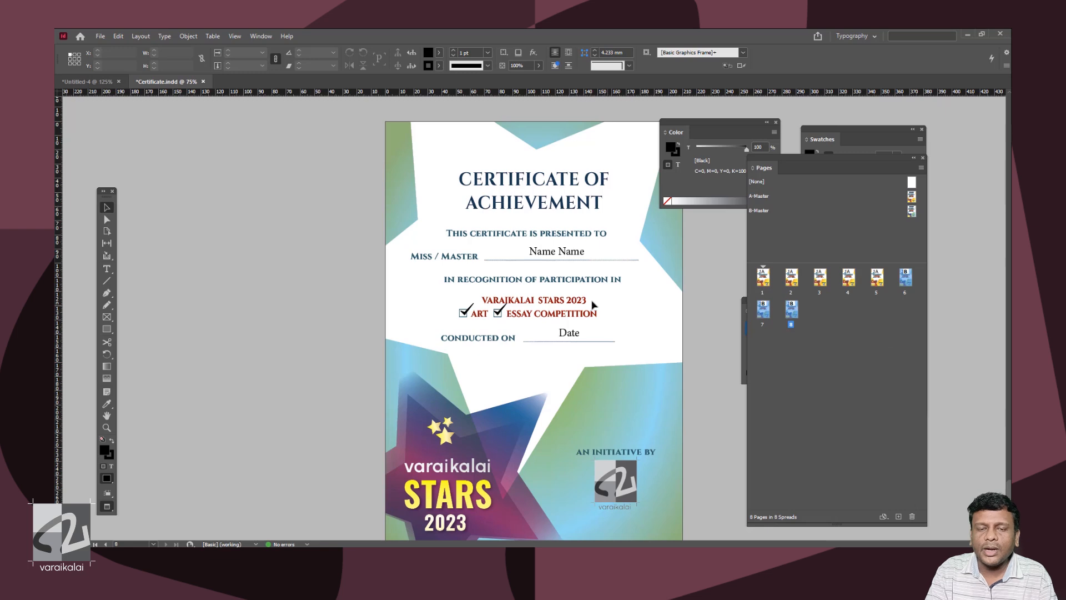
scroll(595, 309, down, 2)
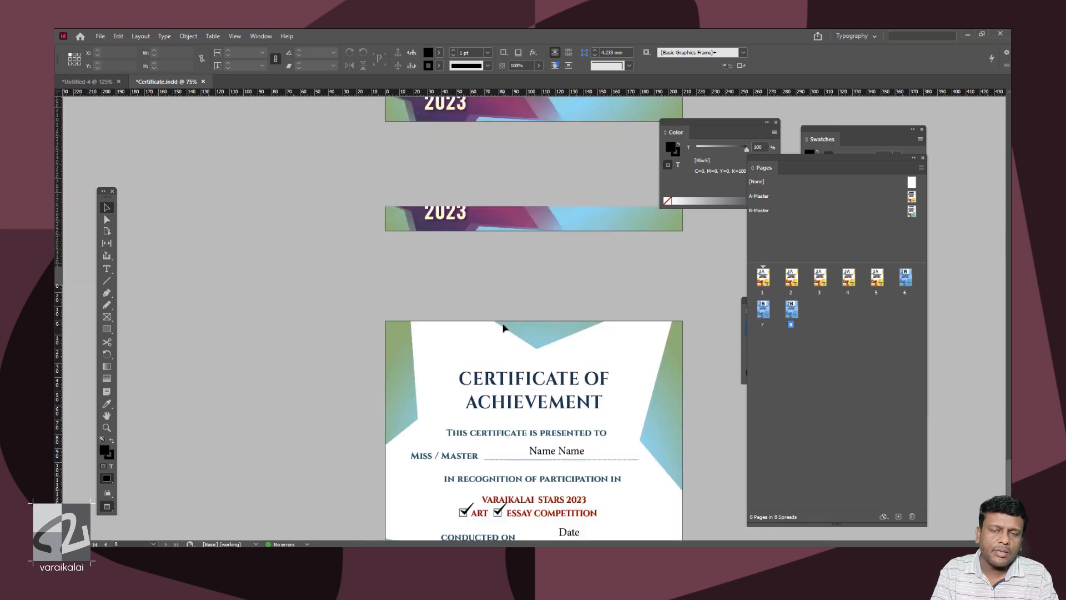
scroll(504, 333, up, 10)
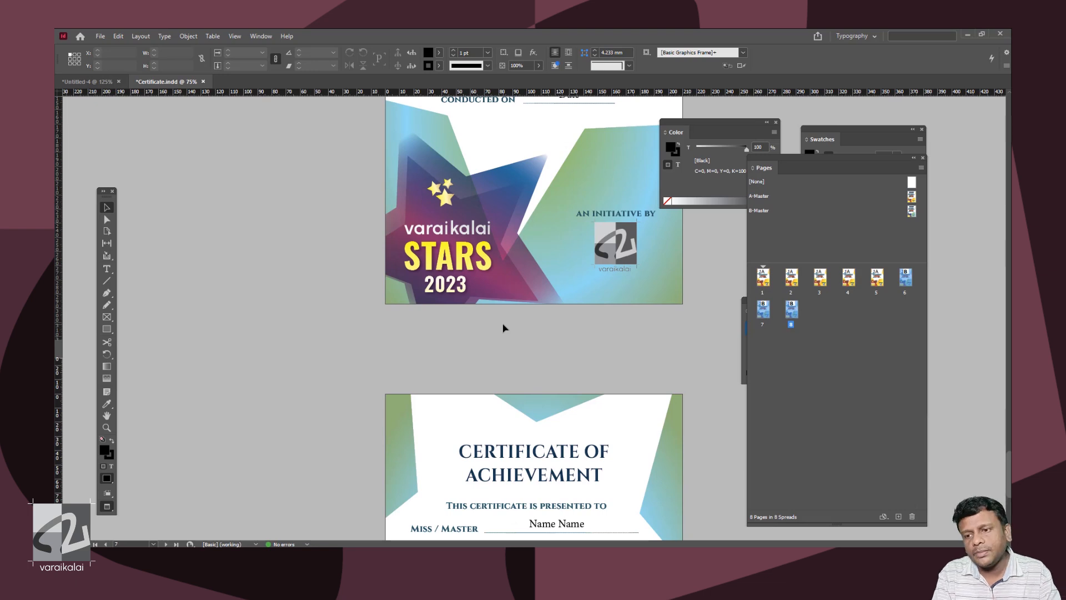